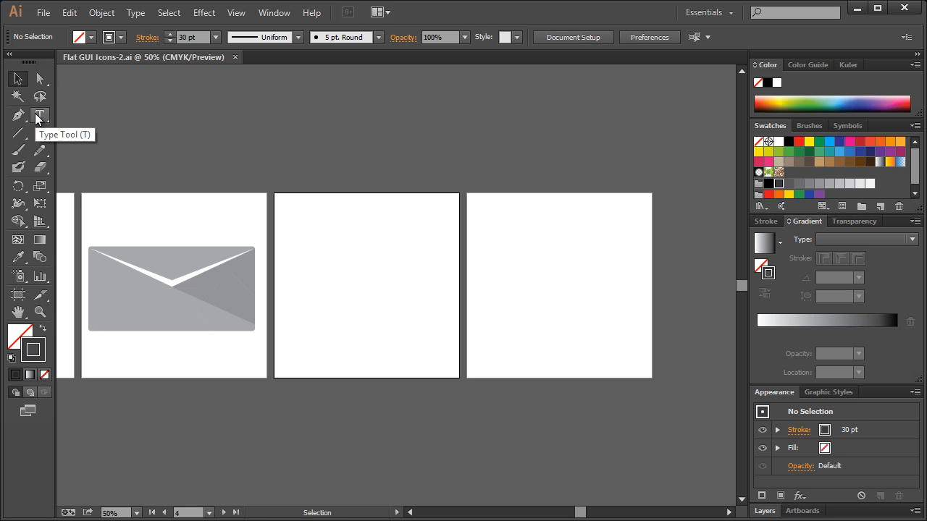
Set the corner radius to 80 pt in the general preferences.
left_click(74, 15)
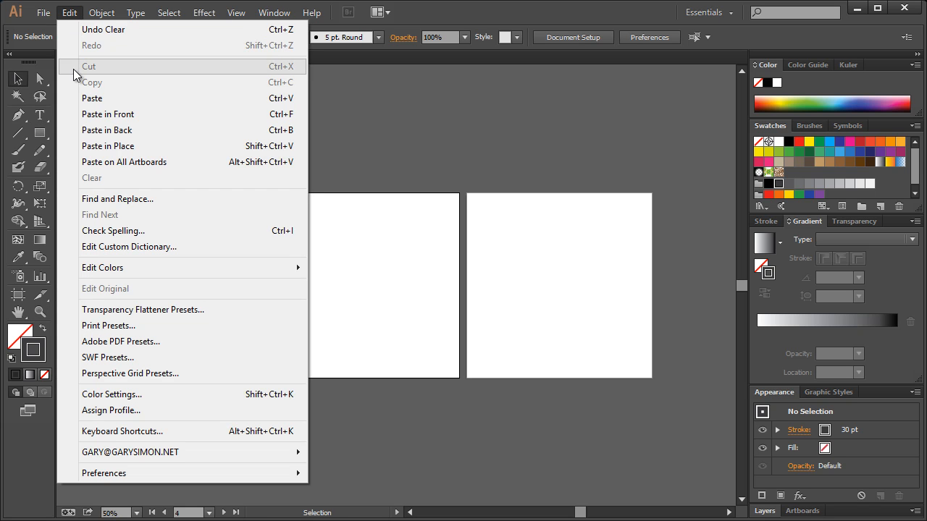
mouse_move(123, 470)
left_click(351, 473)
left_click(304, 207)
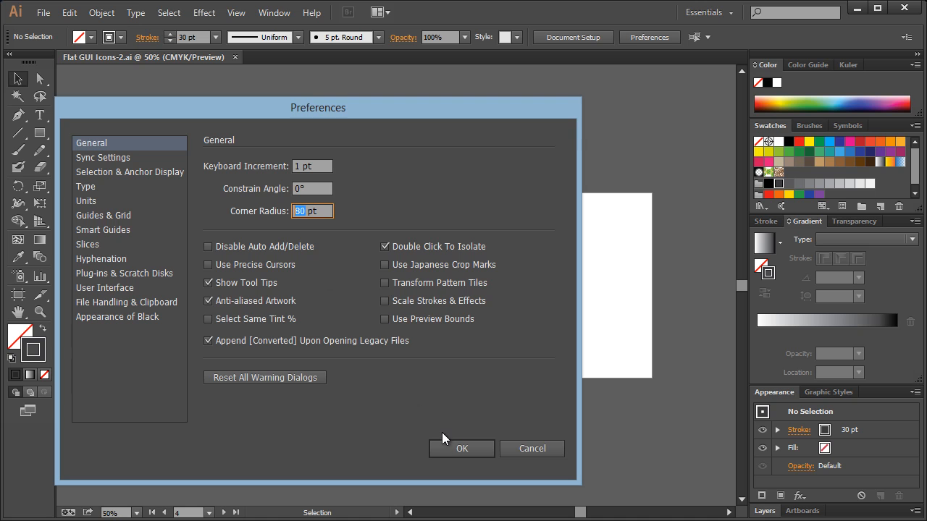
left_click(453, 447)
Draw a tall rounded rectangle with no fill and a 30 pt stroke on the artboard beside the envelope, and shift it towards the artboard's centre.
left_click_drag(40, 132, 70, 149)
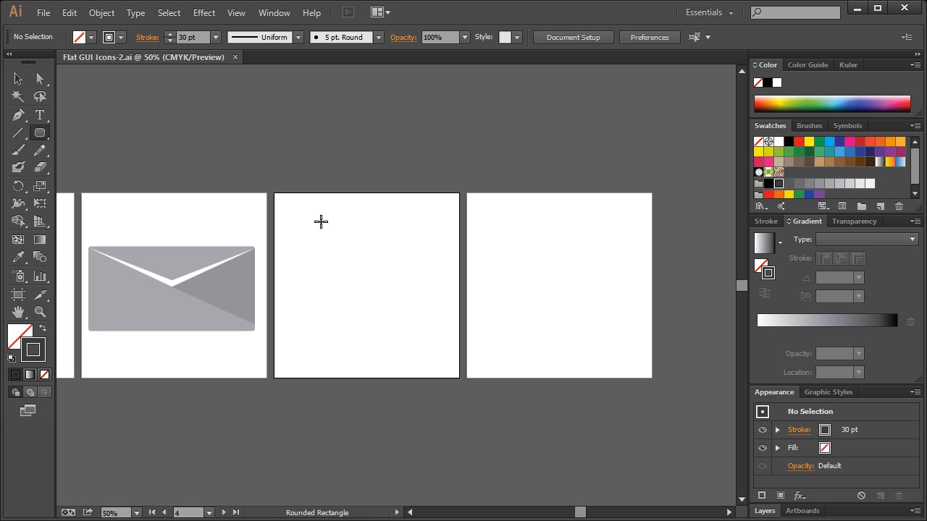
key("ctrl+plus")
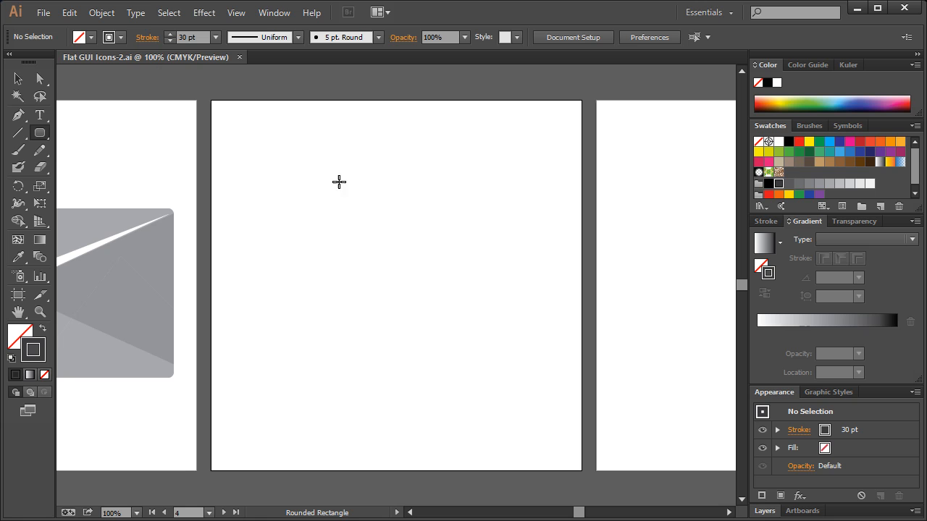
mouse_move(305, 139)
left_mouse_down()
mouse_move(451, 312)
mouse_move(490, 412)
mouse_move(464, 433)
mouse_move(420, 441)
mouse_move(425, 452)
left_mouse_up()
left_click(18, 78)
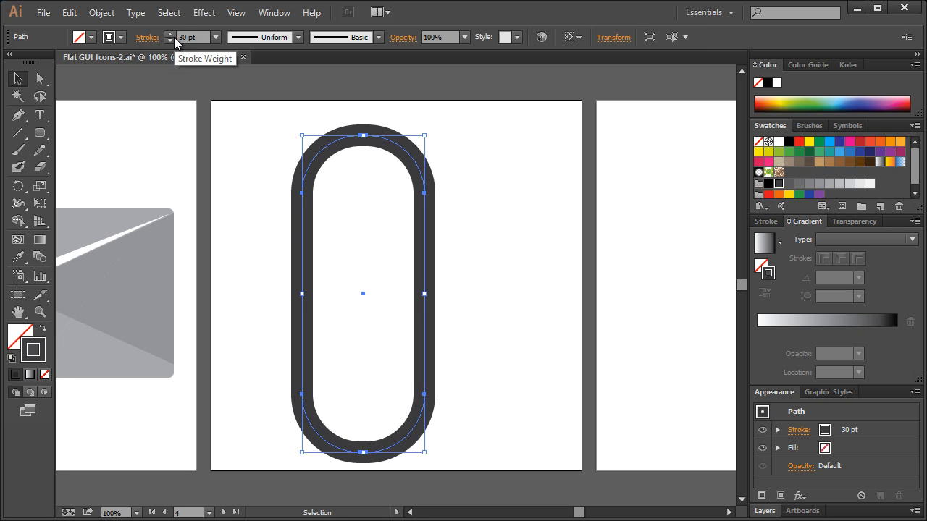
left_click_drag(389, 146, 415, 143)
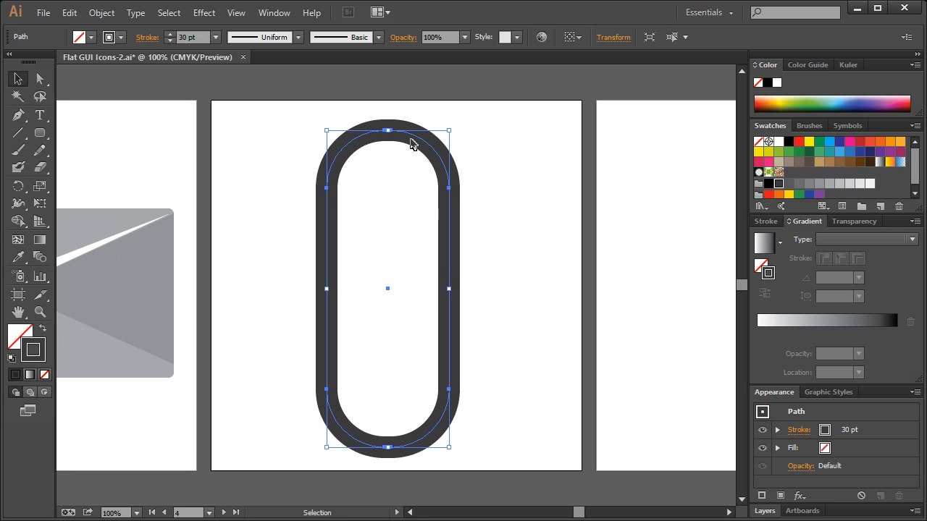
Copy the rounded rectangle, paste it in front, and move the copy to the right, straddling the artboard's edge.
key("ctrl+c")
key("ctrl+f")
left_click_drag(407, 137, 642, 141)
left_click(501, 136)
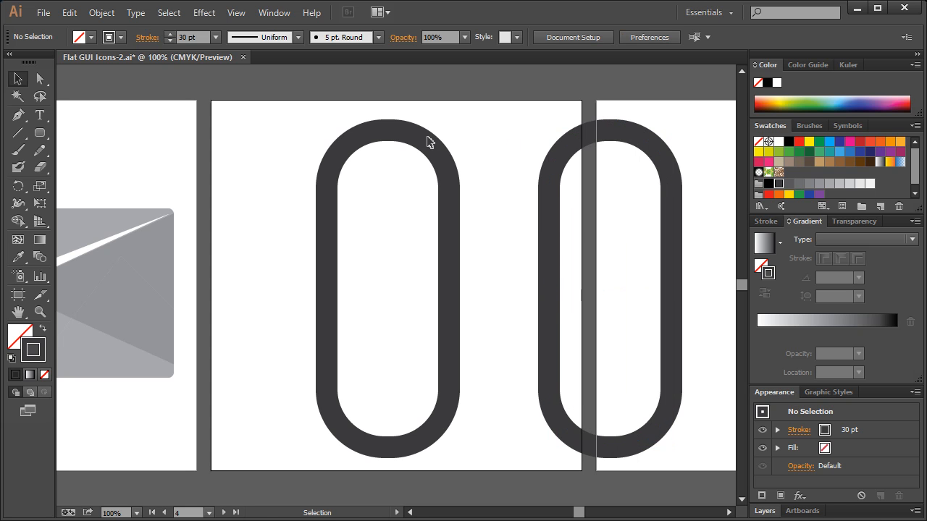
Draw a rectangle over the lower end of the original rounded rectangle and use it to divide the objects below.
left_click(388, 138)
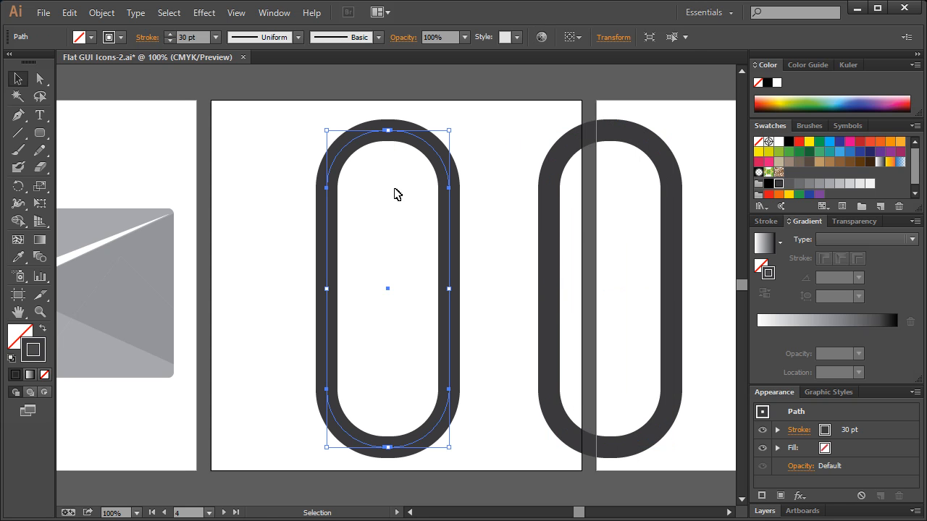
left_click(390, 244)
left_click(41, 133)
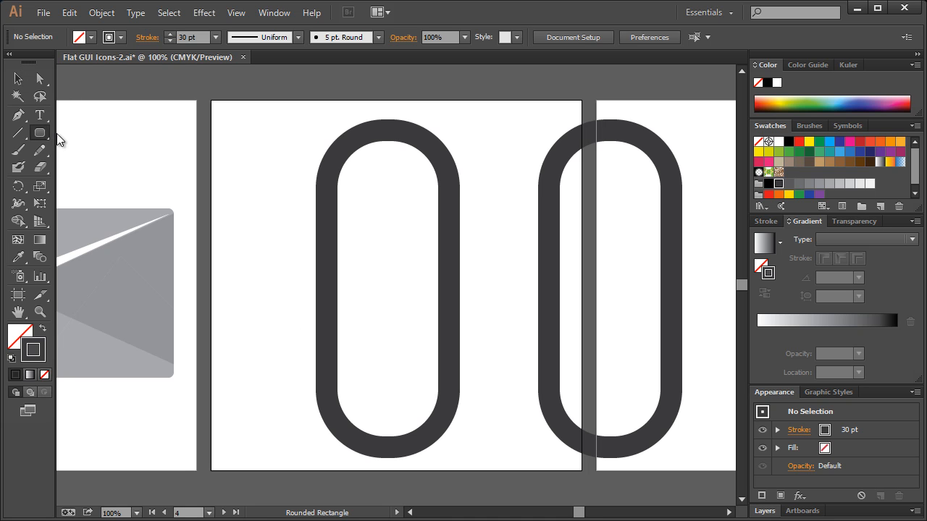
left_click(65, 133)
left_click_drag(297, 362, 479, 464)
left_click(18, 79)
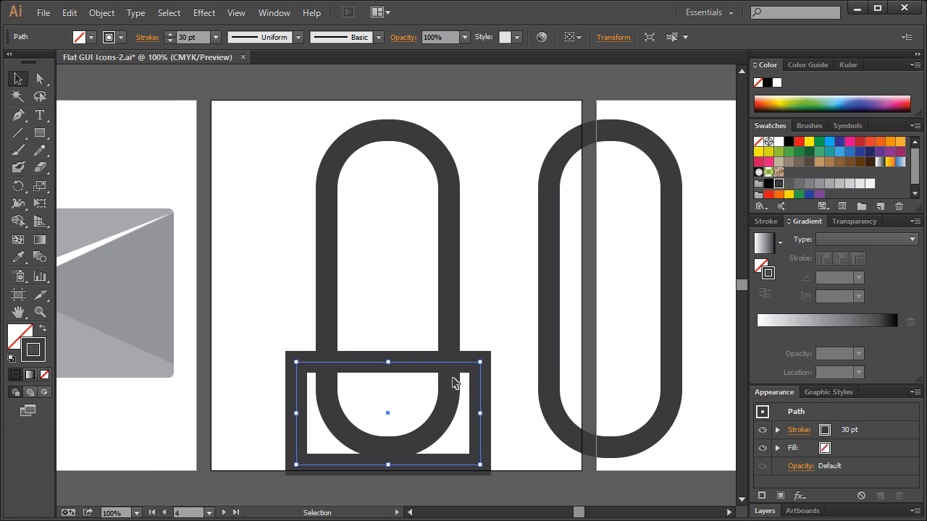
left_click(102, 13)
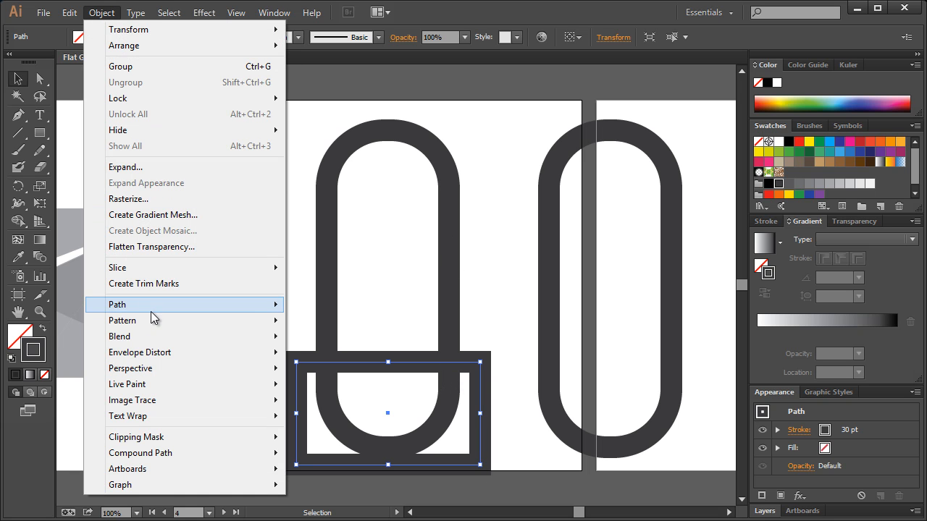
mouse_move(154, 310)
left_click(352, 428)
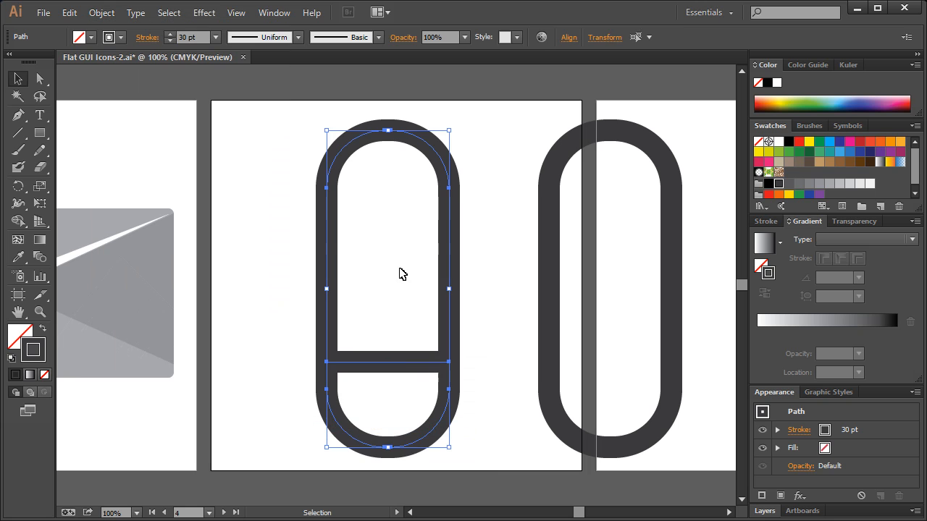
Delete the cut-off lower end of the divided shape and the horizontal edge closing its bottom.
key("a")
left_click(267, 293)
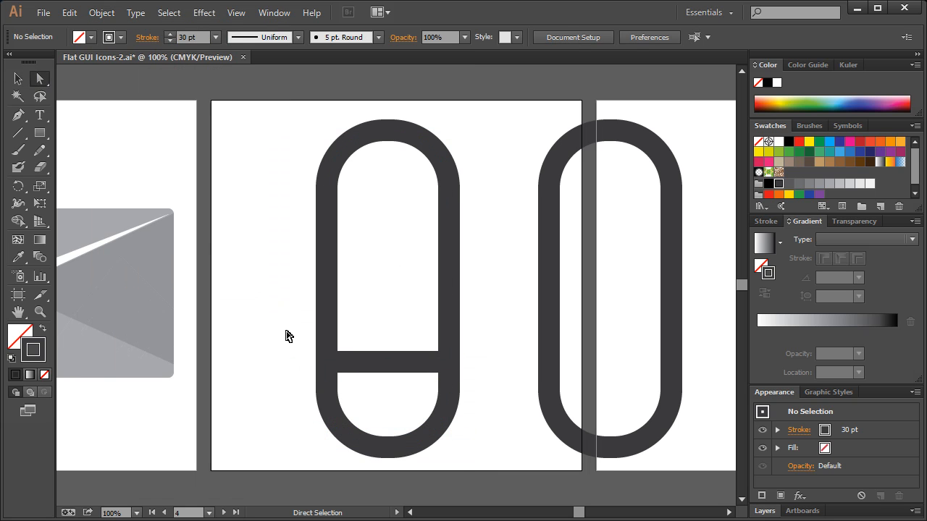
left_click_drag(487, 462, 296, 385)
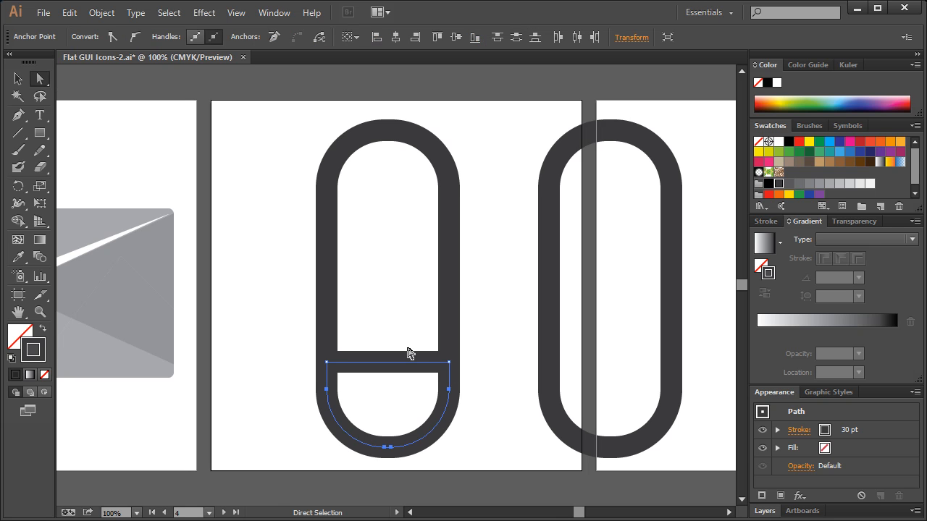
key("Delete")
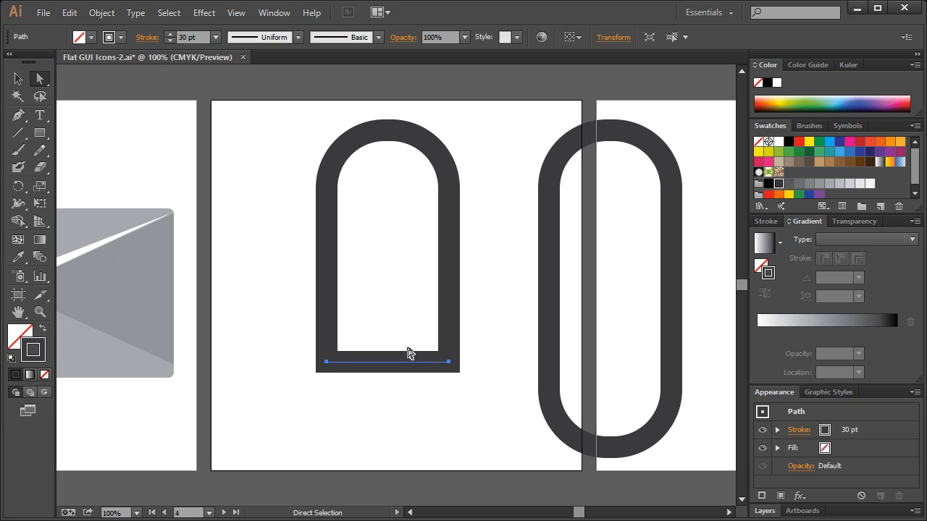
left_click(449, 363)
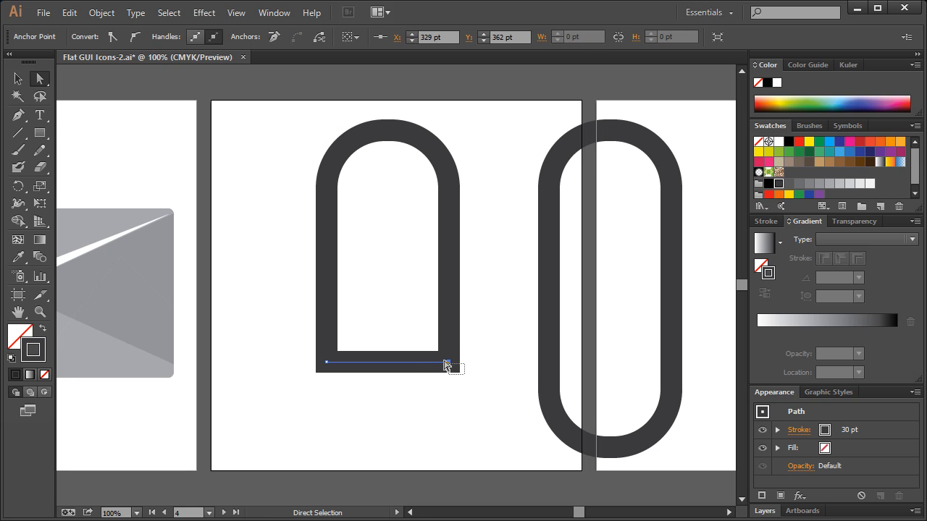
key("ctrl+j")
key("Delete")
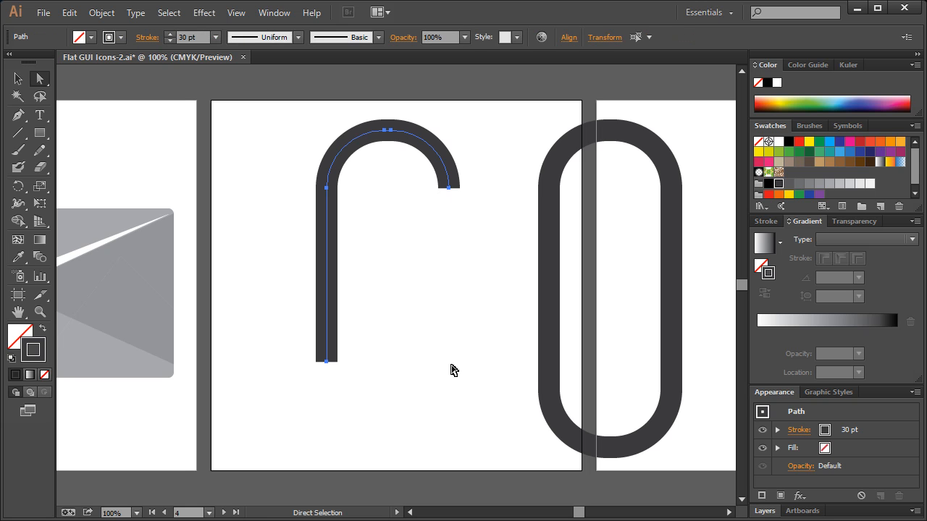
Redraw the arch's missing right leg with the Pen tool, straight down to the level of the left leg's end.
left_click(19, 116)
left_click(450, 188)
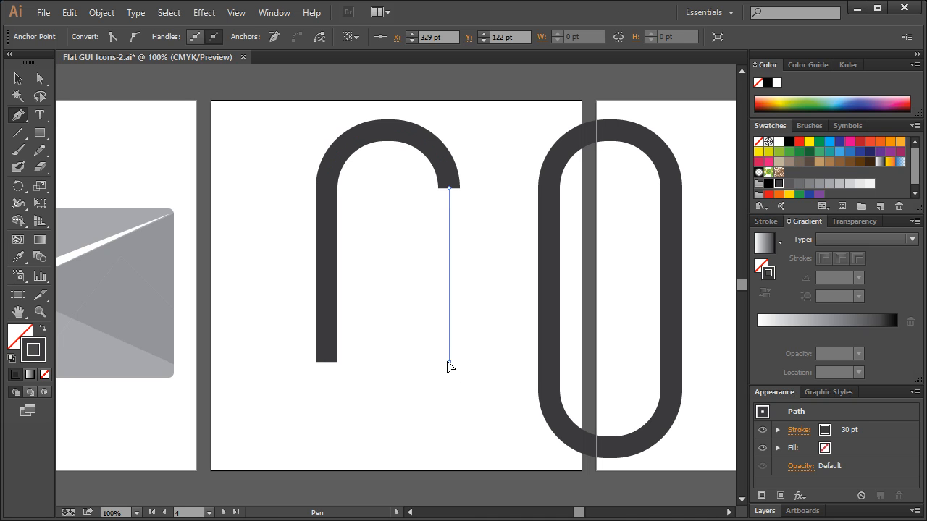
left_click(449, 362, "shift")
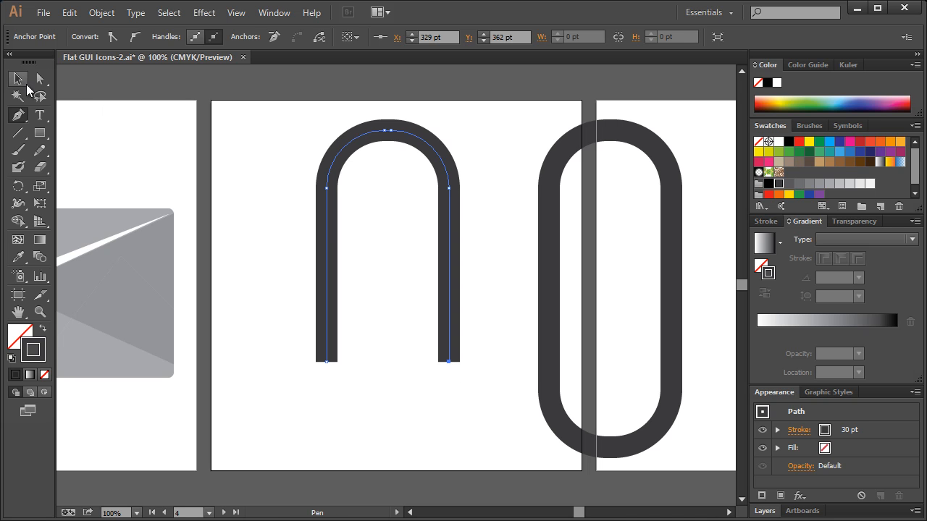
left_click(18, 80)
left_click(314, 256)
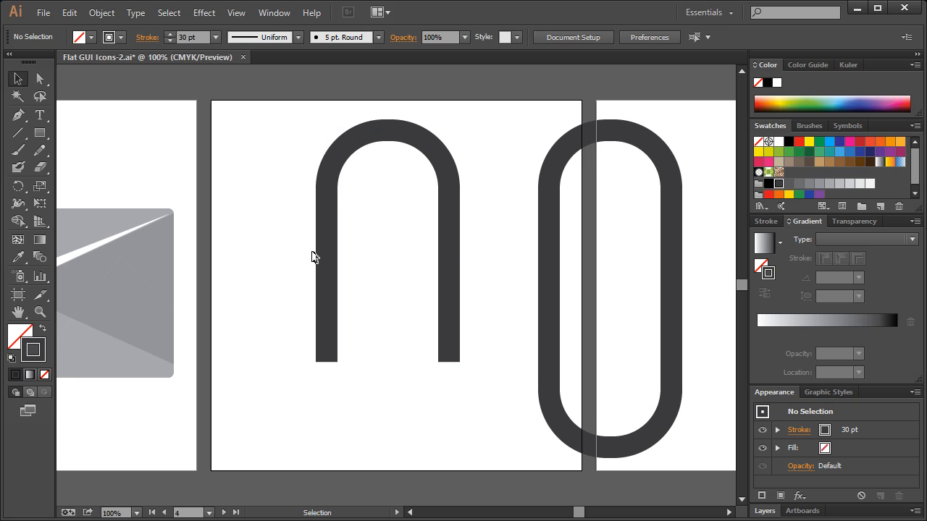
Duplicate the intact rounded rectangle onto the open arch, aligned with the arch's left leg.
left_click(550, 186)
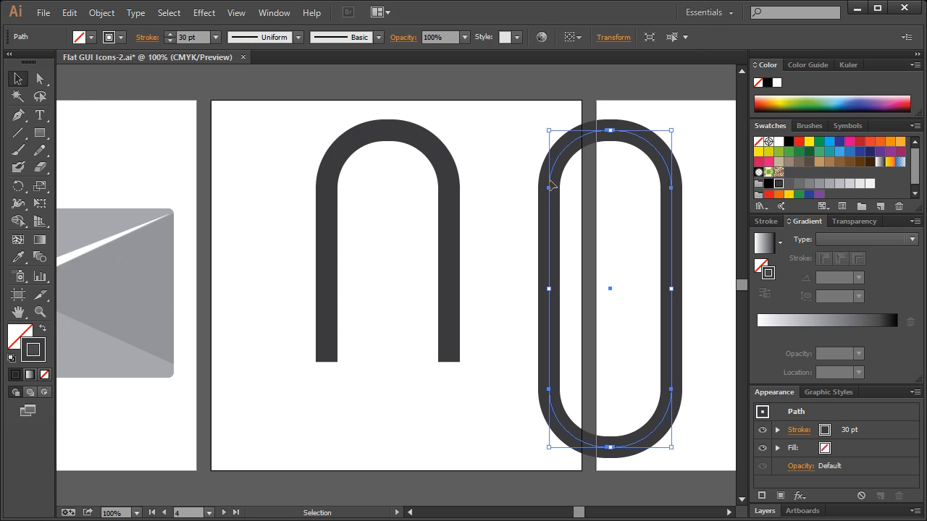
left_click_drag(551, 183, 327, 192)
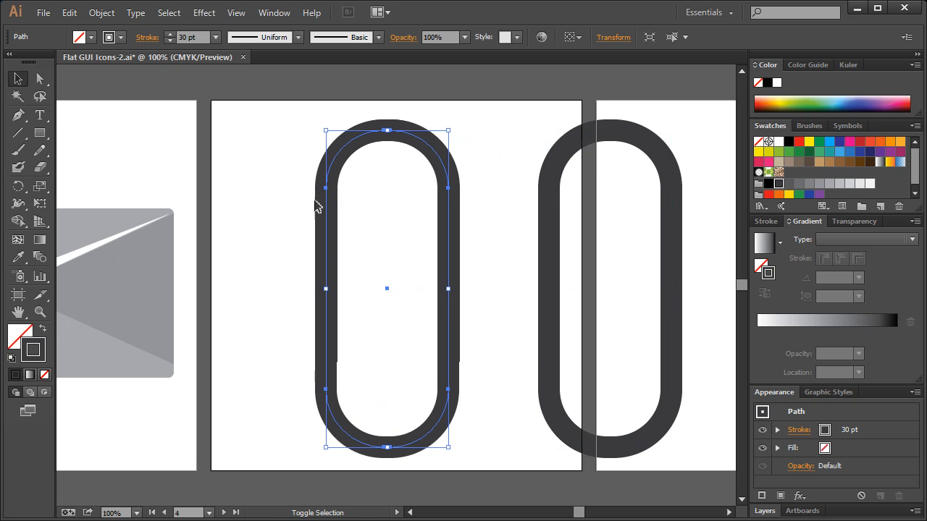
left_click(269, 269)
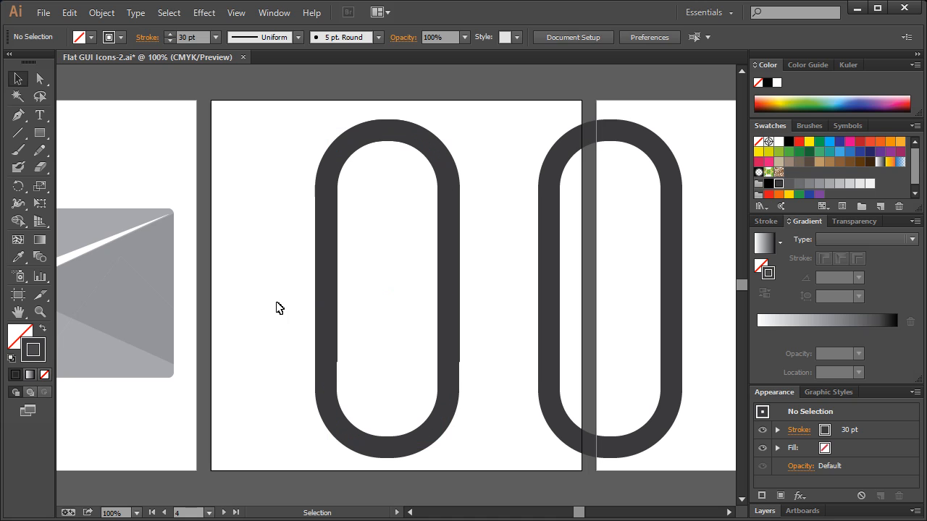
Scale the overlapping duplicate down proportionally from its upper-right corner, keeping its lower-left corner in place, to form a smaller inner loop.
left_click(327, 402)
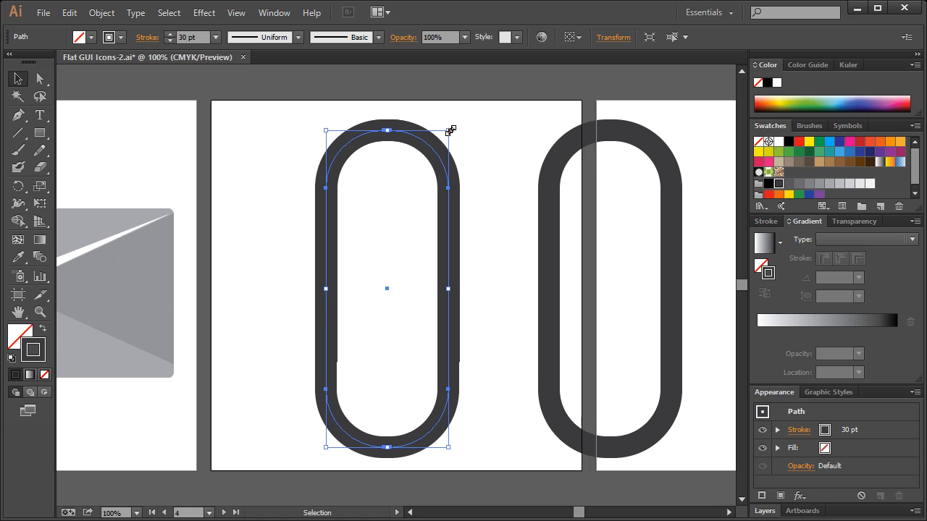
left_click_drag(451, 128, 416, 152)
left_click_drag(415, 216, 414, 219)
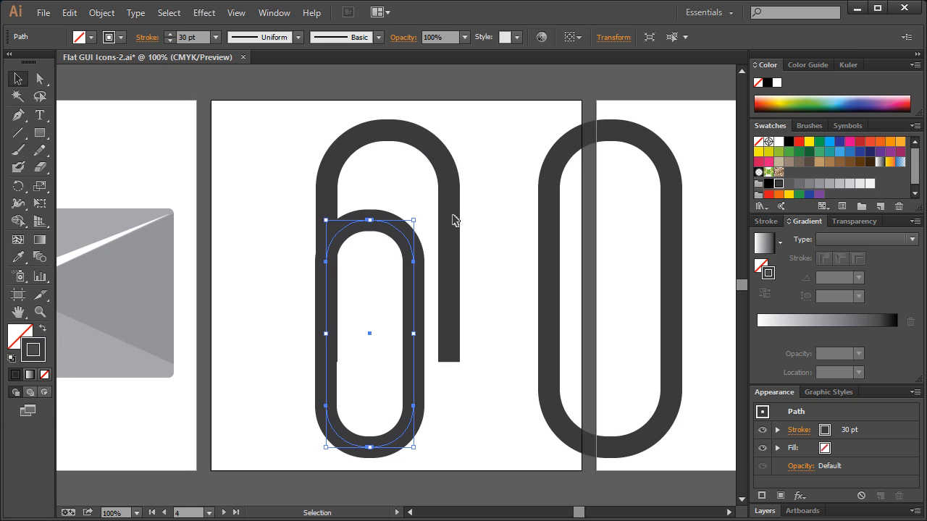
left_click(487, 169)
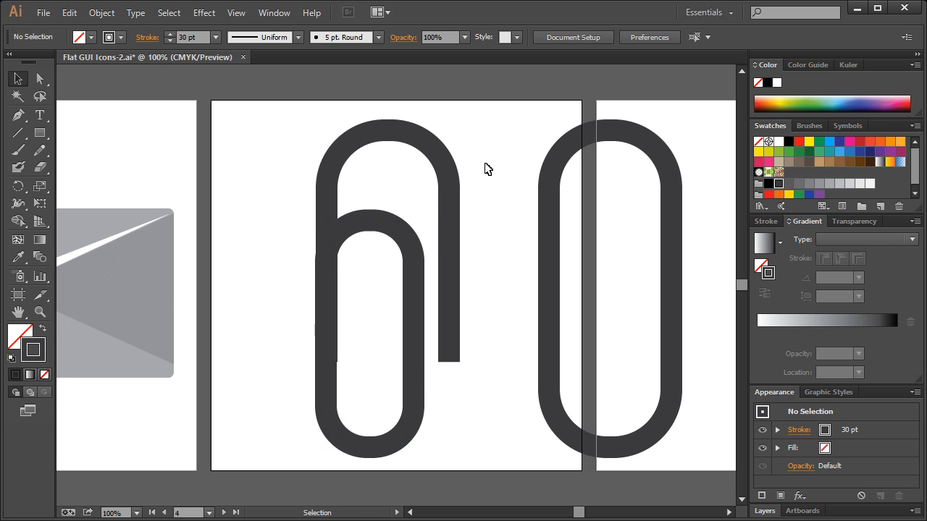
Draw a rectangle across the top end of the small loop, slightly wider than the loop.
left_click(415, 286)
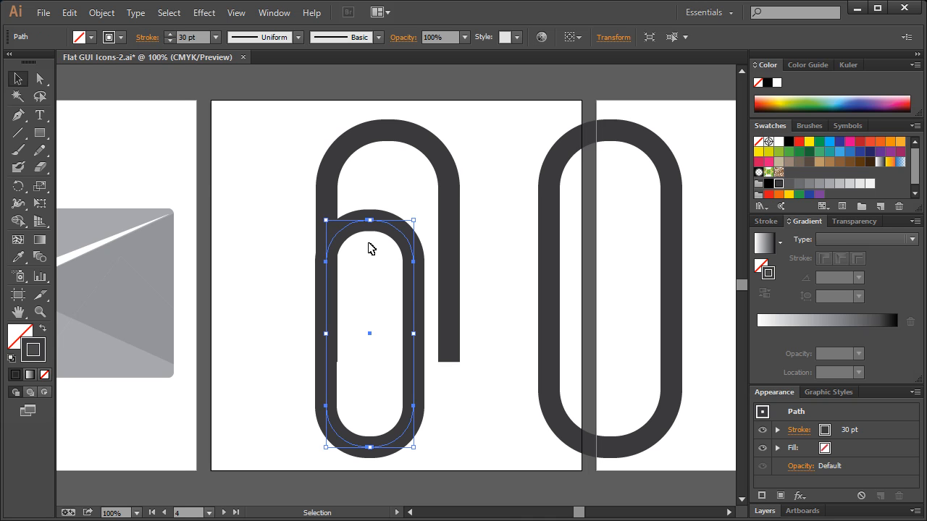
left_click(40, 133)
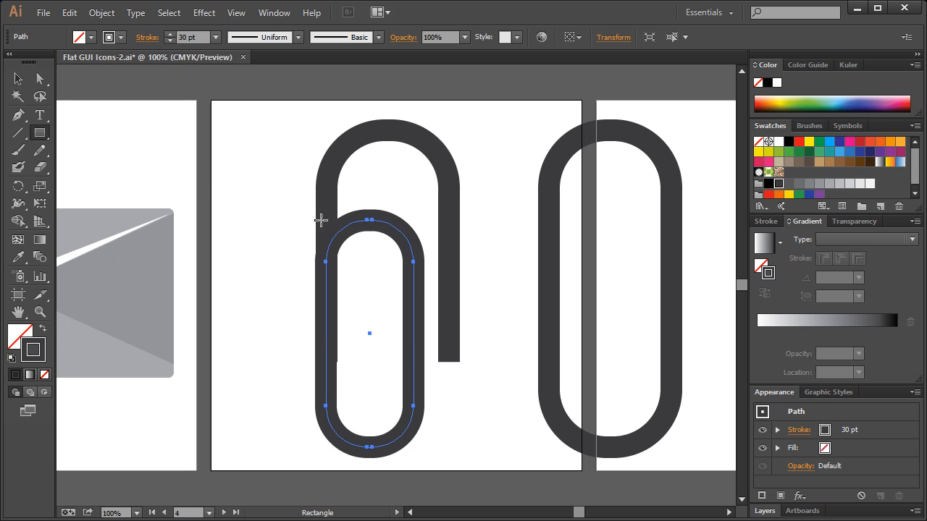
mouse_move(283, 199)
left_mouse_down()
mouse_move(386, 212)
mouse_move(464, 283)
left_mouse_up()
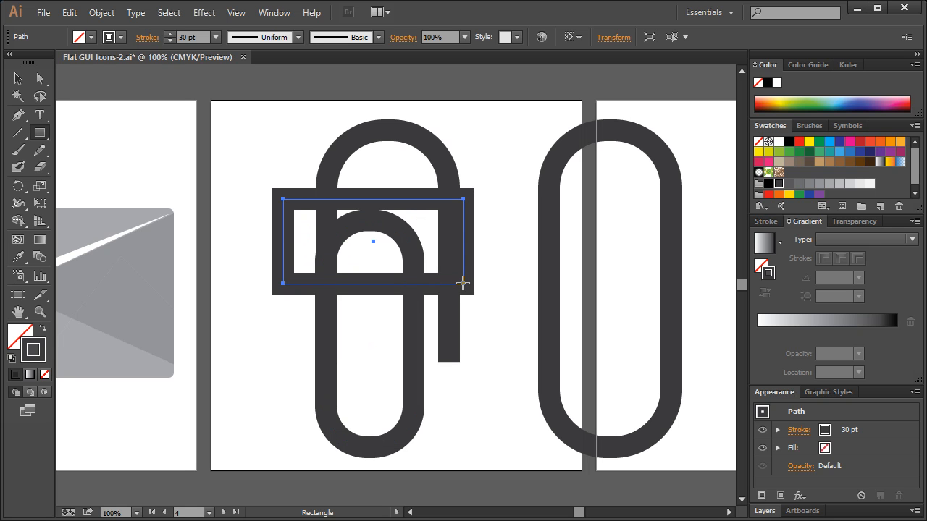
key("ctrl+z")
left_click_drag(294, 202, 432, 282)
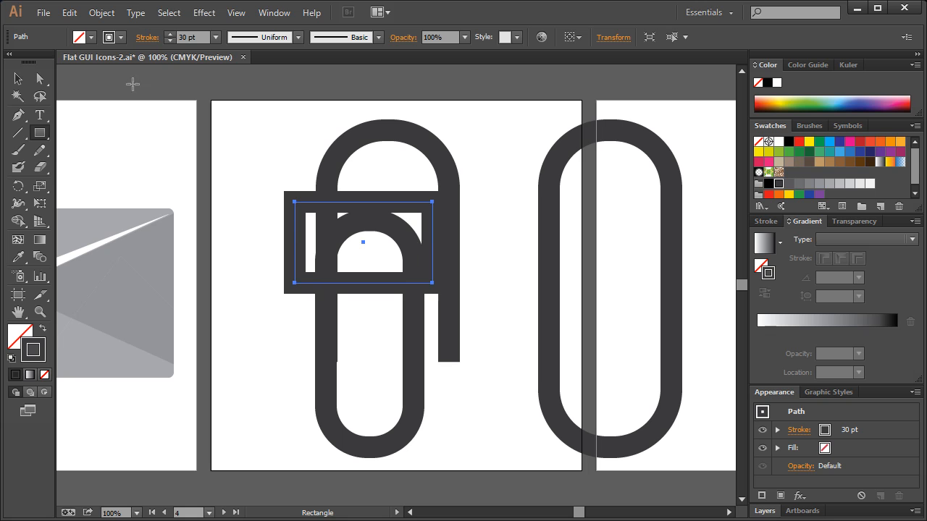
left_click(18, 79)
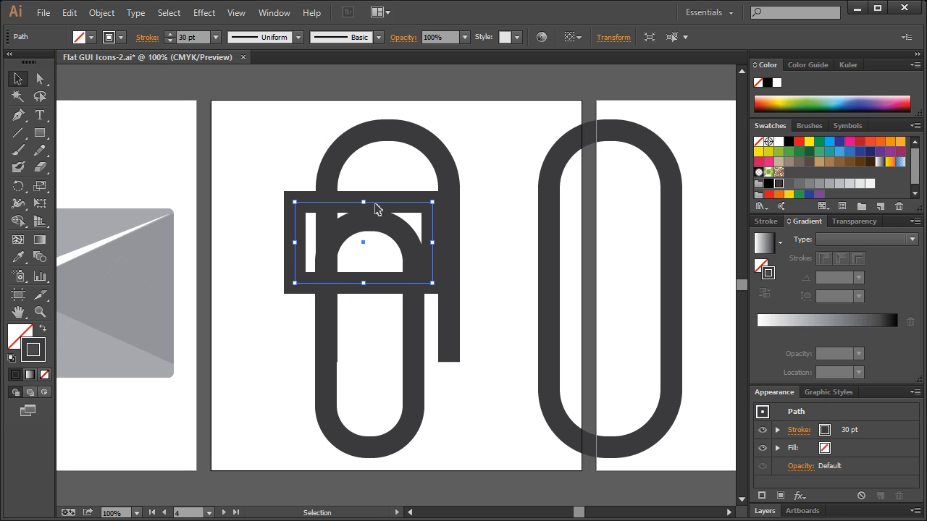
Move the rectangle and the small loop together off the arch to the artboard's upper-left corner.
left_click(349, 230, "shift")
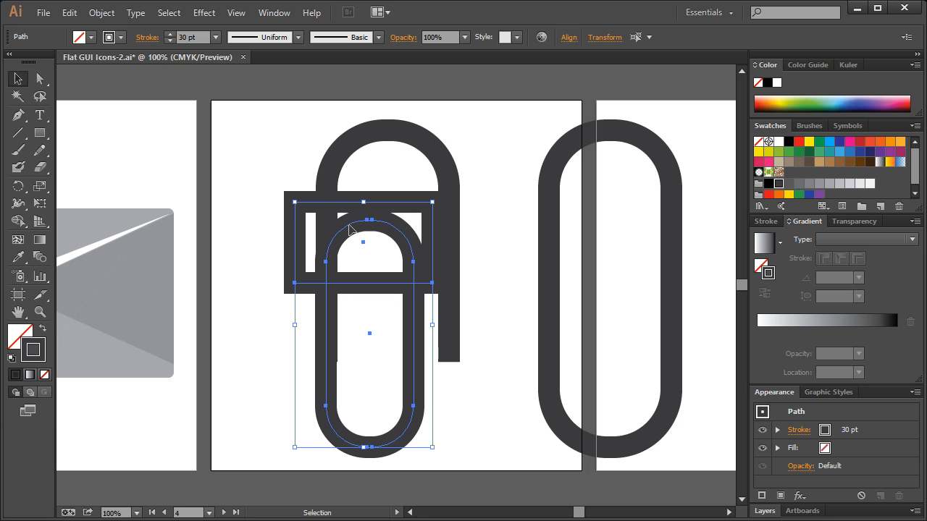
left_click_drag(349, 229, 211, 123)
left_click(127, 103)
Divide the small loop with the rectangle overlapping its top end, using Divide Objects Below.
left_click(235, 115)
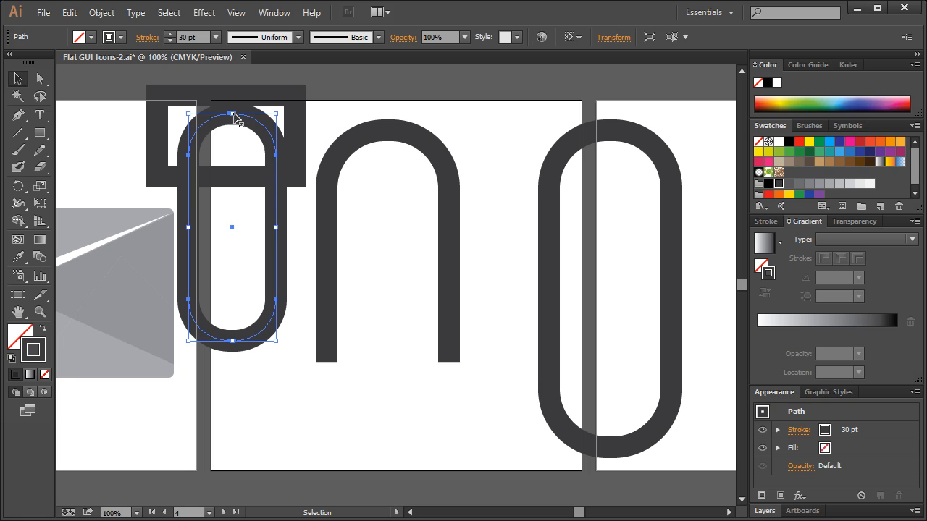
key("ctrl+shift+a")
left_click(254, 92)
left_click(102, 12)
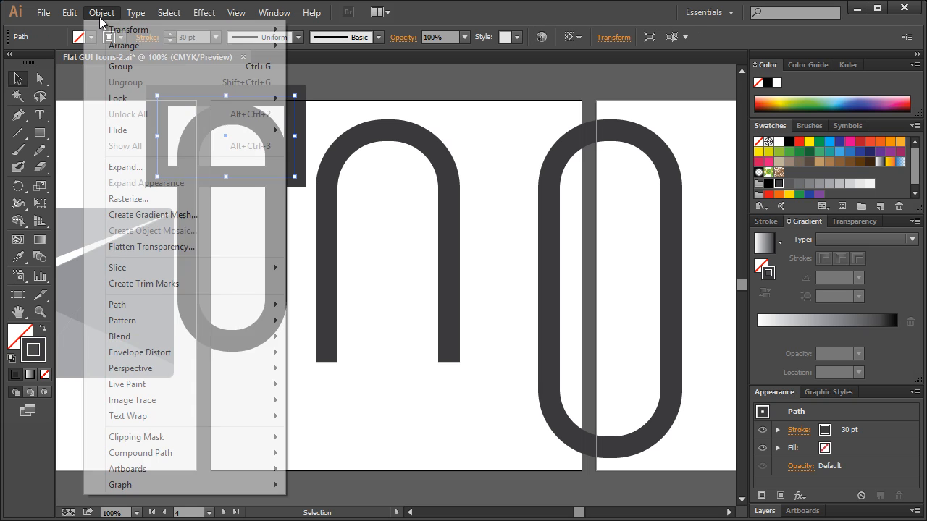
mouse_move(139, 307)
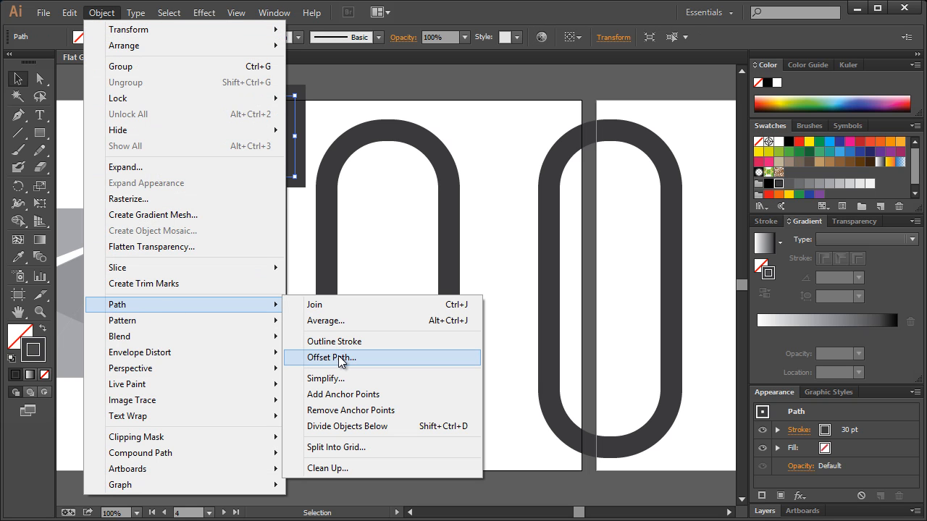
left_click(339, 426)
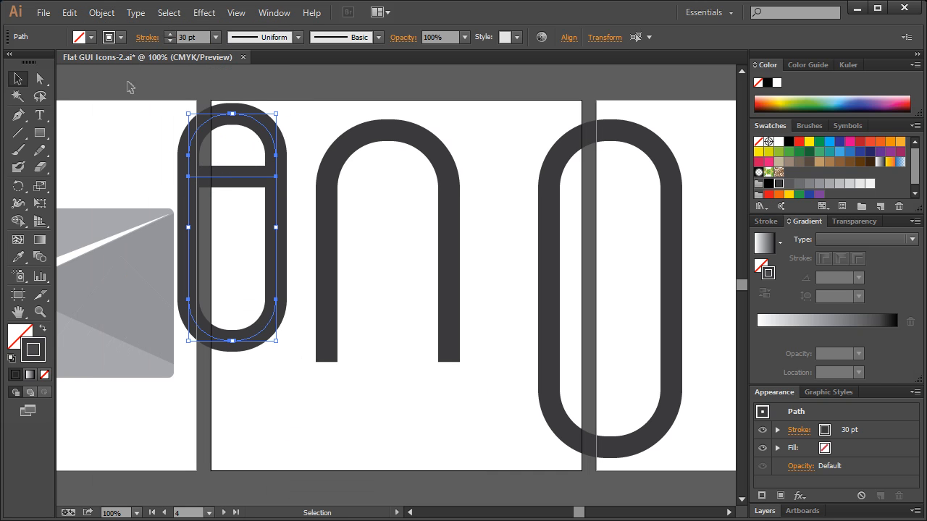
Delete the loop's cut-off top piece and its upper-left corner anchor, leaving an open J-shaped hook.
left_click(33, 79)
left_click_drag(159, 100, 288, 157)
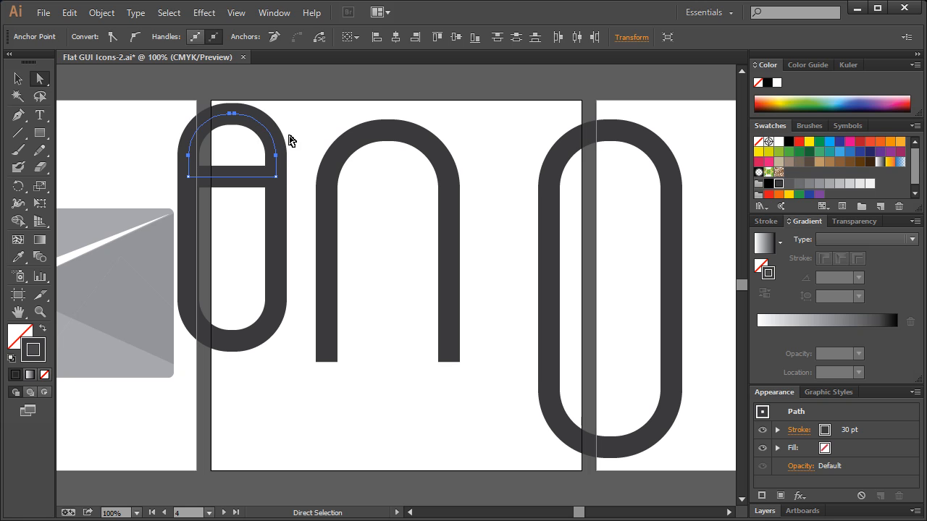
key("Delete")
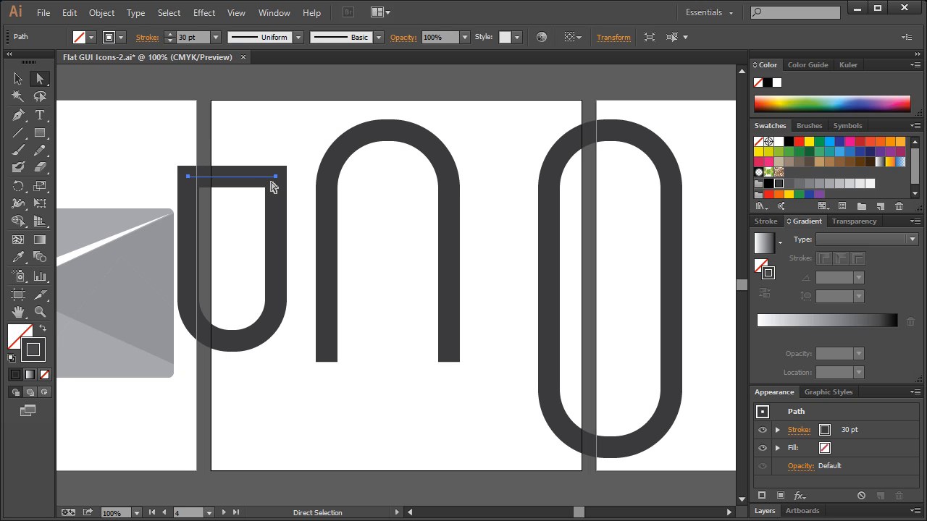
left_click(181, 173)
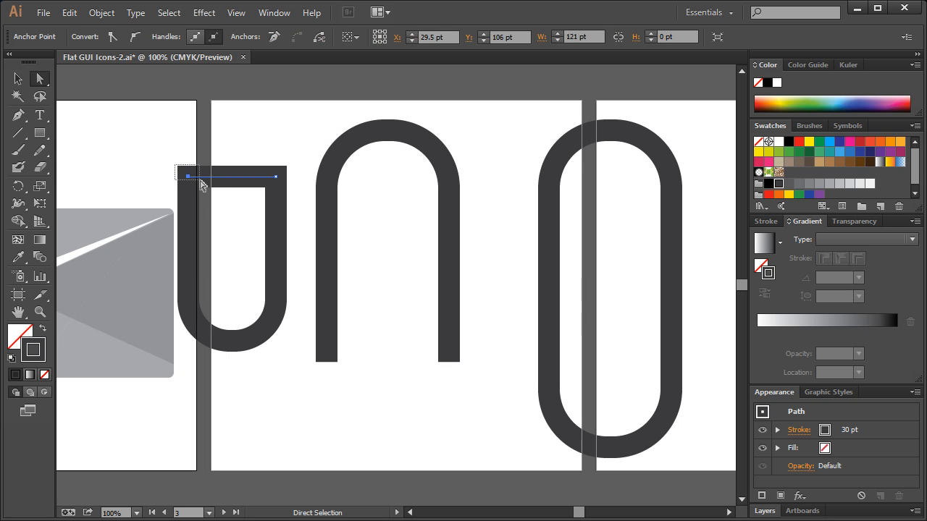
key("Delete")
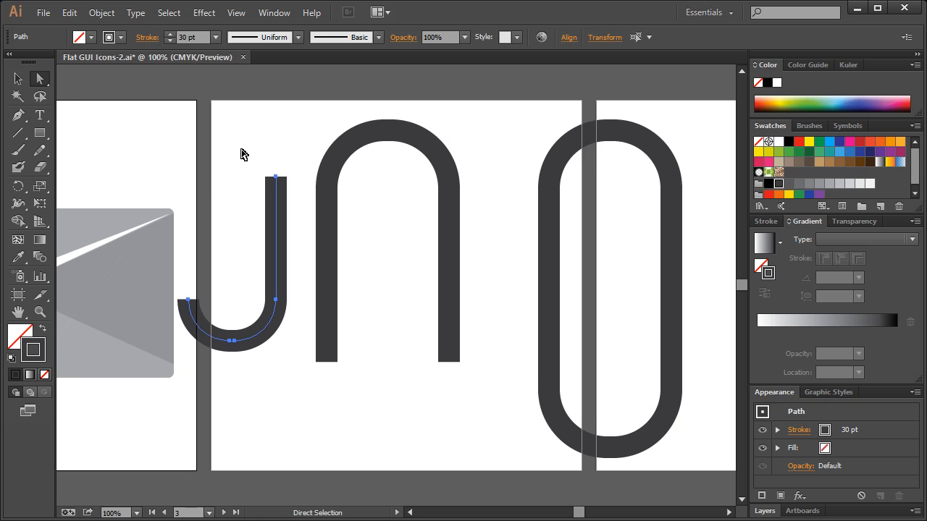
Move the J-shaped hook under the open arch so its short left end continues the arch's left leg.
left_click(17, 78)
left_click_drag(277, 210, 416, 273)
left_click(386, 261)
left_click(391, 271)
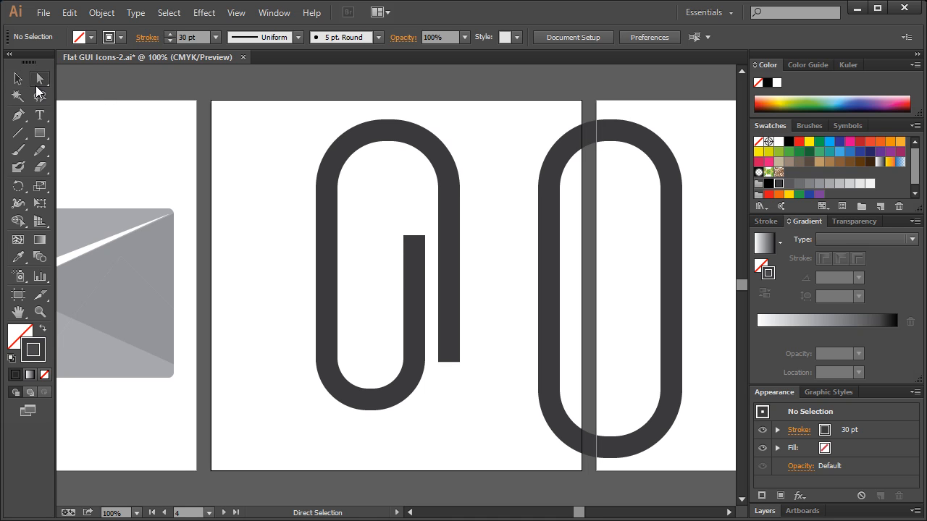
Paste a copy of the J-shaped hook in front and reflect it across the horizontal axis.
left_click(416, 261)
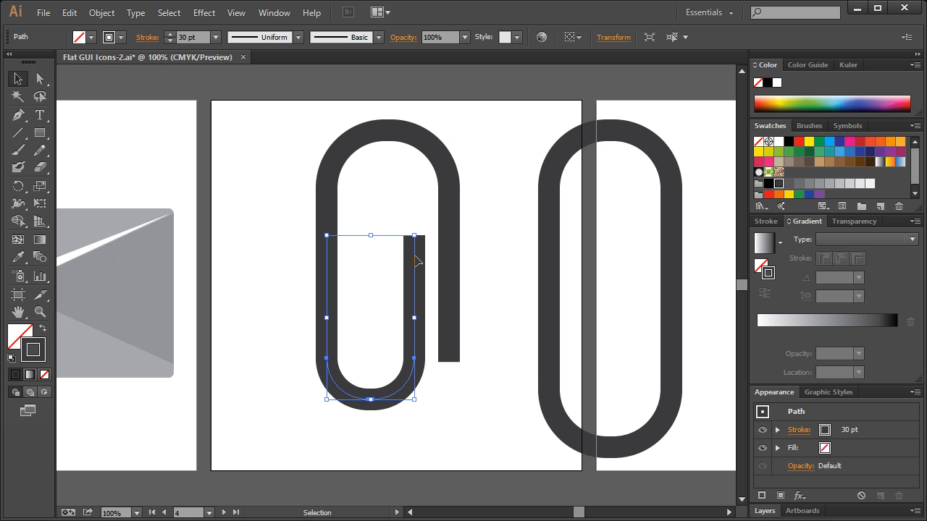
key("ctrl")
key("ctrl")
right_click(414, 259)
mouse_move(482, 448)
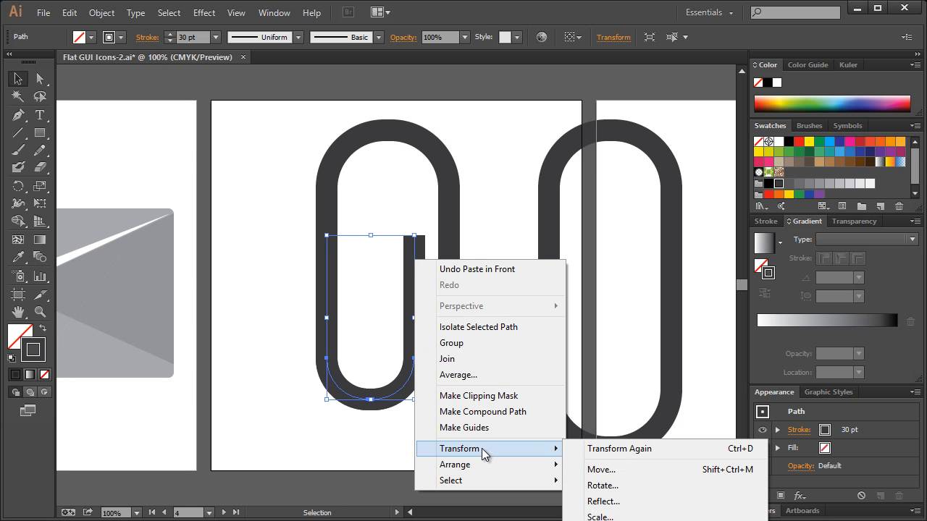
left_click(601, 501)
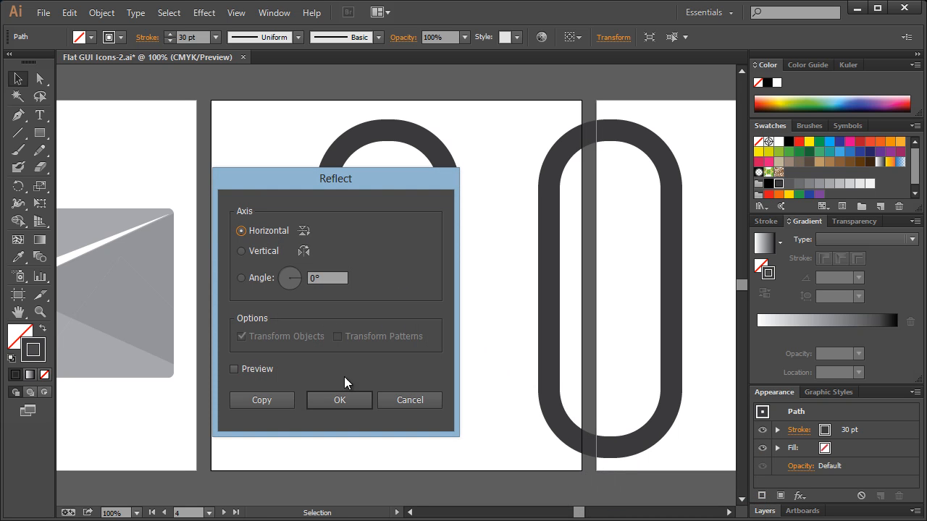
left_click(352, 404)
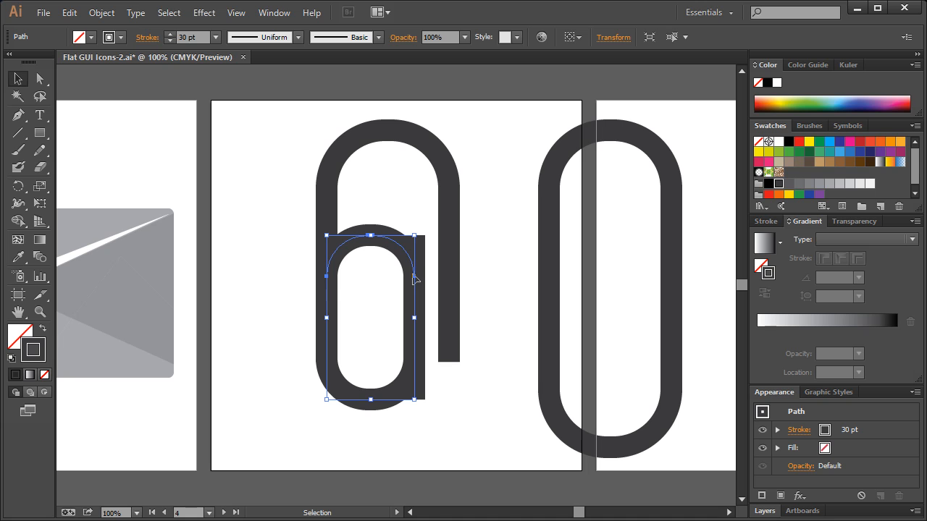
Scale the reflected hook down proportionally and position it inside the arch, overlapping the lower hook's right leg with a narrow gap all round.
left_click_drag(415, 273, 419, 199)
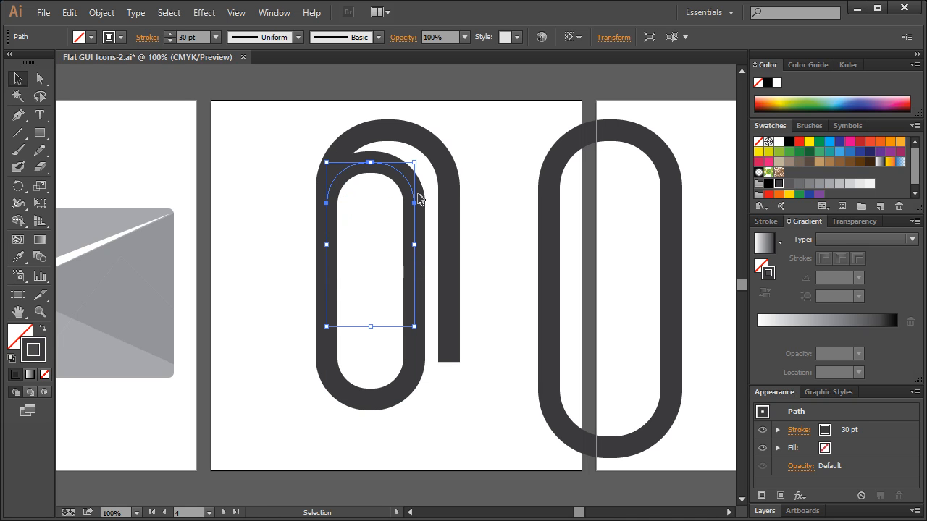
left_click_drag(327, 163, 362, 184)
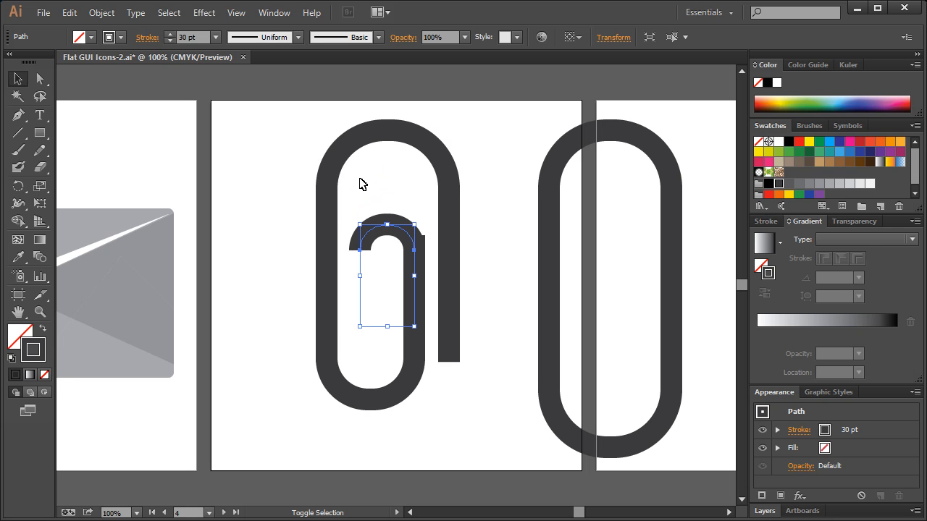
left_click_drag(405, 236, 406, 175)
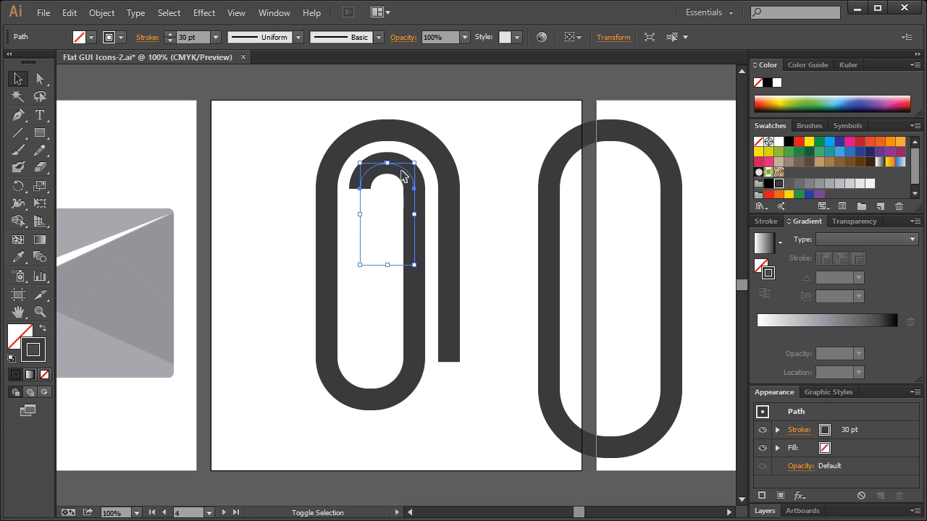
left_click(483, 135)
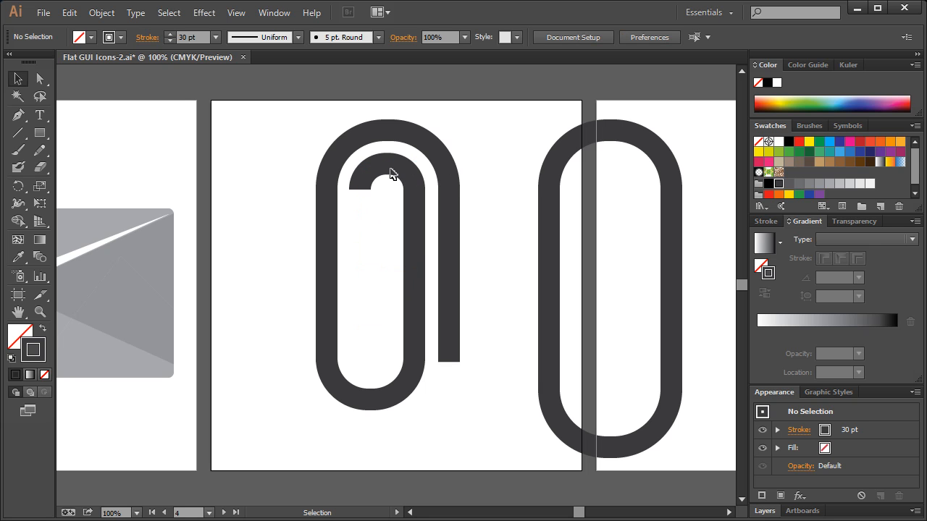
left_click(388, 171)
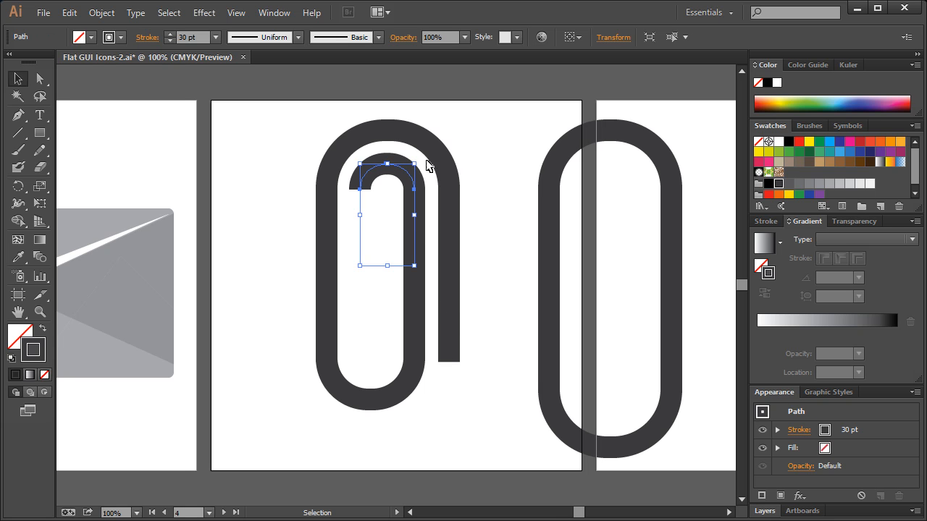
left_click(475, 134)
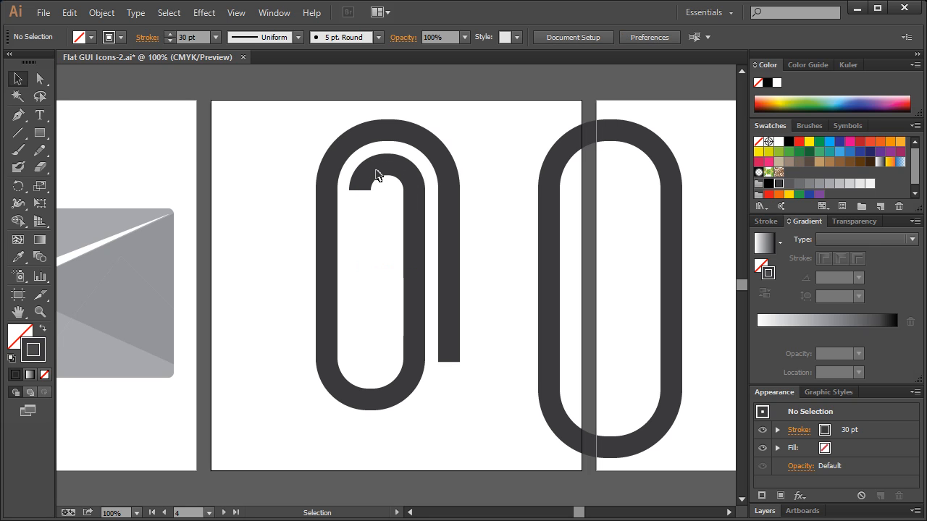
Extend the inner hook's short left end straight down with the Pen tool to the level of the arch's open right leg.
left_click(375, 175)
left_click(18, 115)
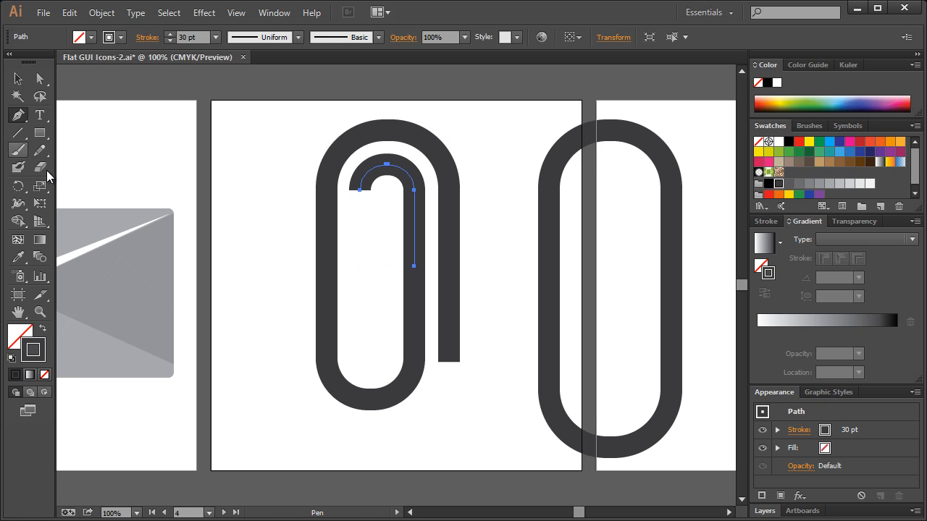
left_click(361, 191)
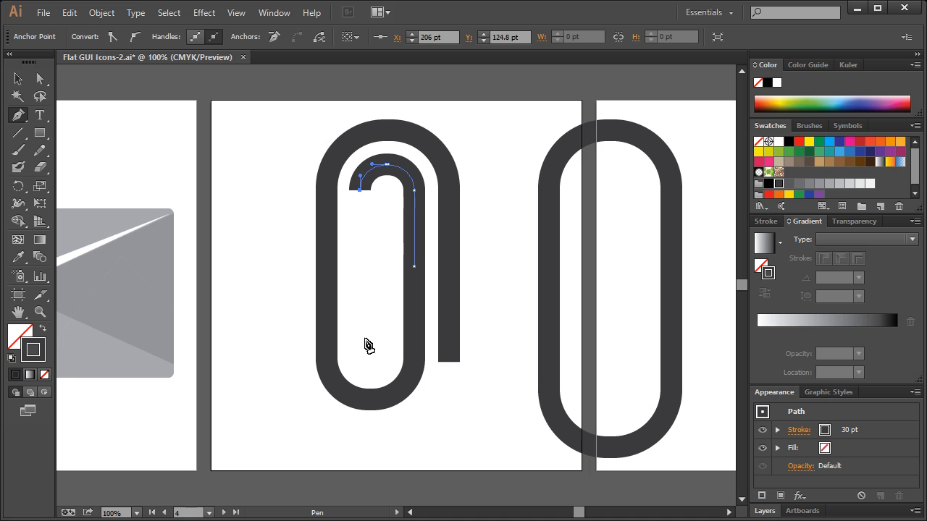
left_click(360, 362)
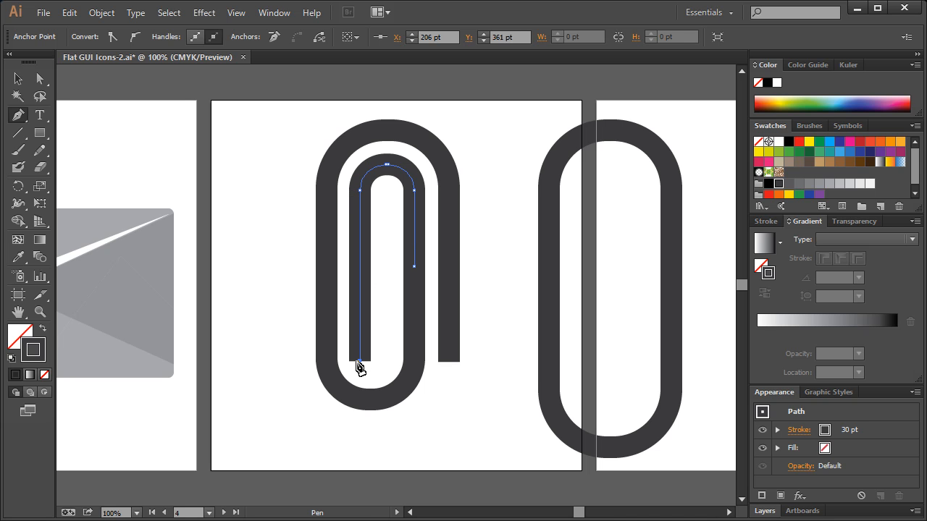
left_click(18, 79)
left_click(293, 147)
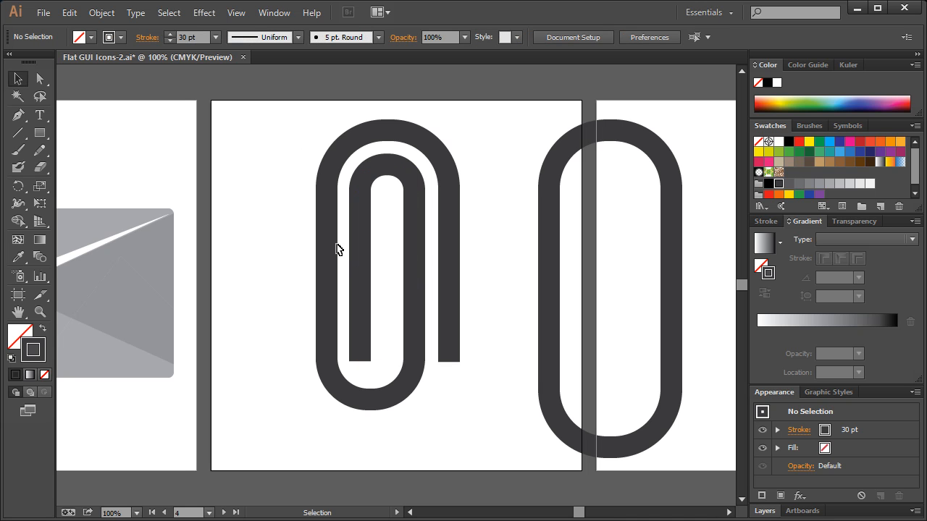
Scale the inner hook down slightly from its upper-left corner and nudge it up to even the gap inside the arch.
left_click(364, 216)
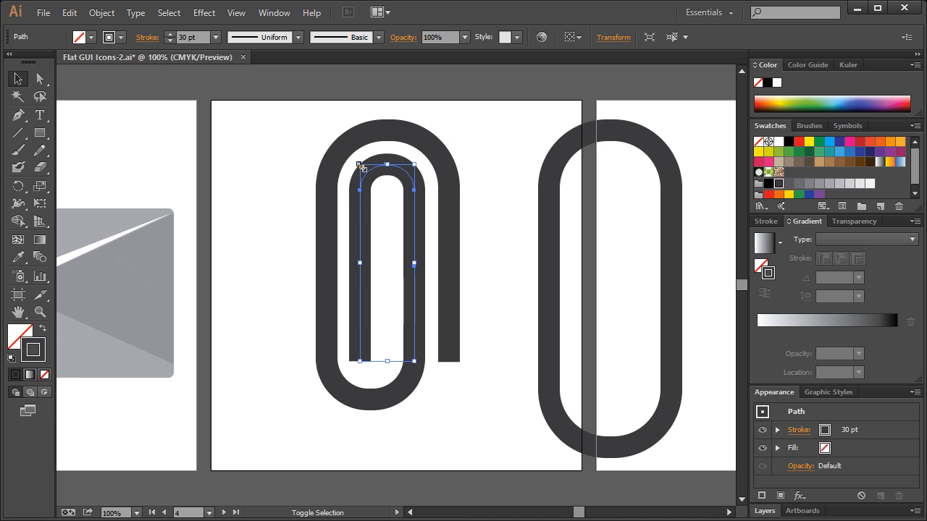
key("ctrl+z")
key("ctrl+shift+z")
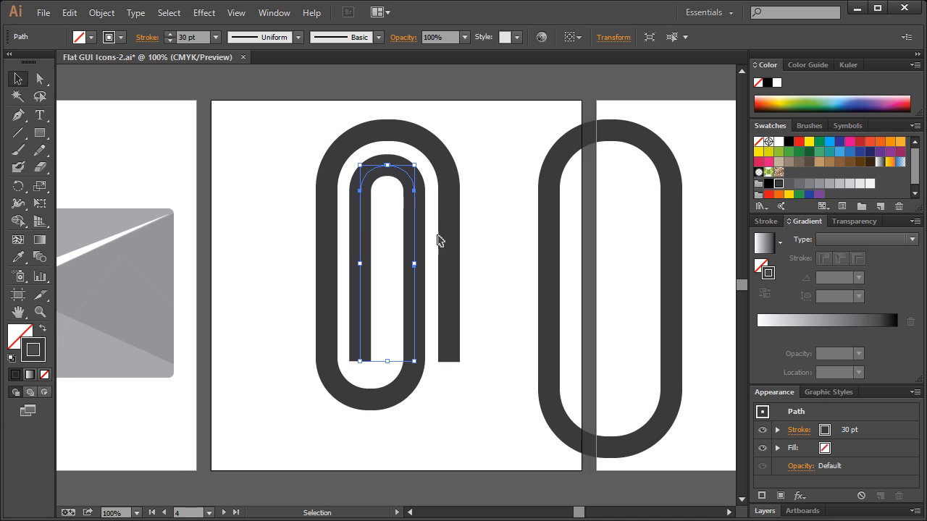
left_click_drag(360, 169, 361, 172)
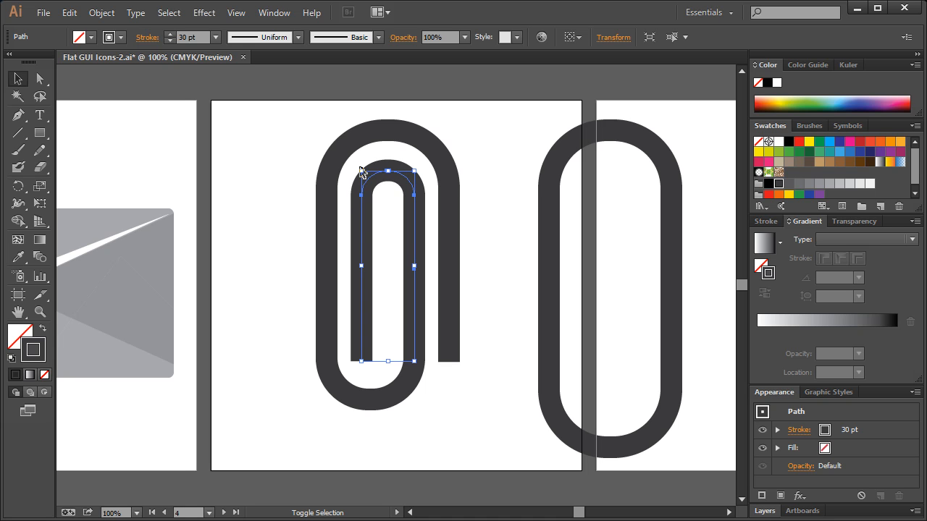
key("Up")
key("Up")
key("Up")
key("Up")
key("Up")
key("Up")
key("Up")
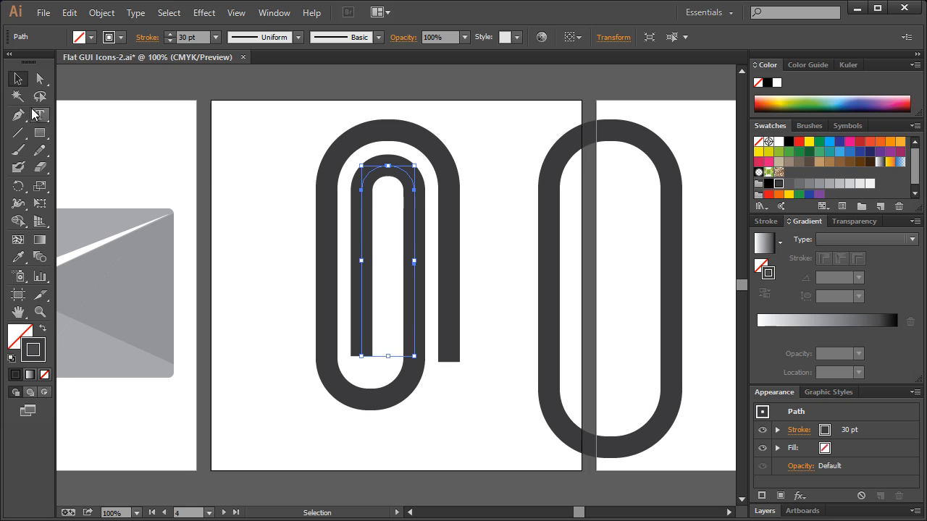
left_click(217, 183)
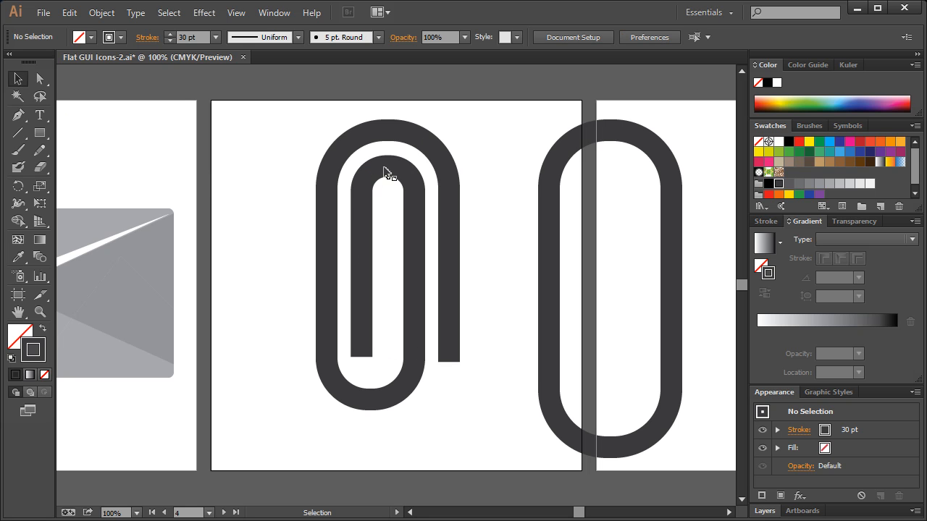
Move the inner hook's lower-left end anchor down to line up with the end of the arch's right leg.
left_click(364, 356)
left_click(41, 82)
left_click_drag(378, 372, 356, 353)
key("Down")
key("Down")
key("Down")
key("Down")
key("Down")
key("Down")
key("Down")
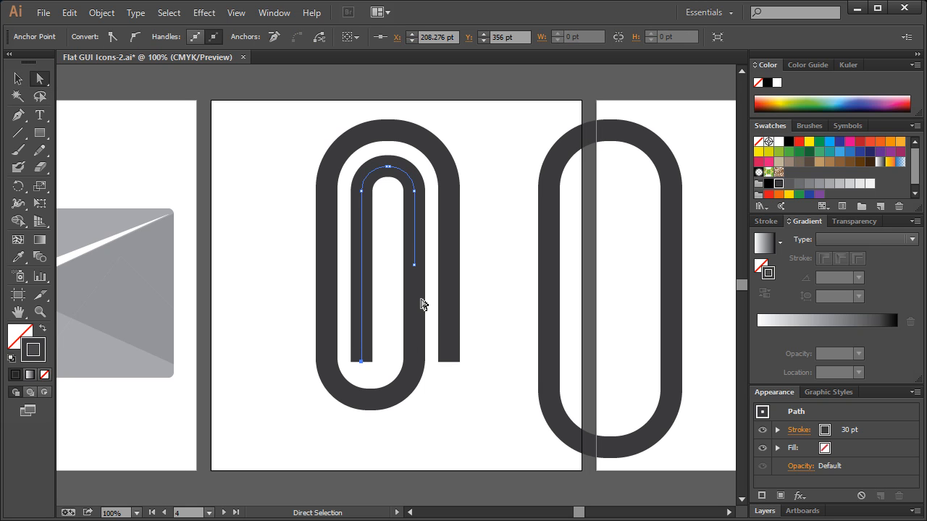
left_click(19, 80)
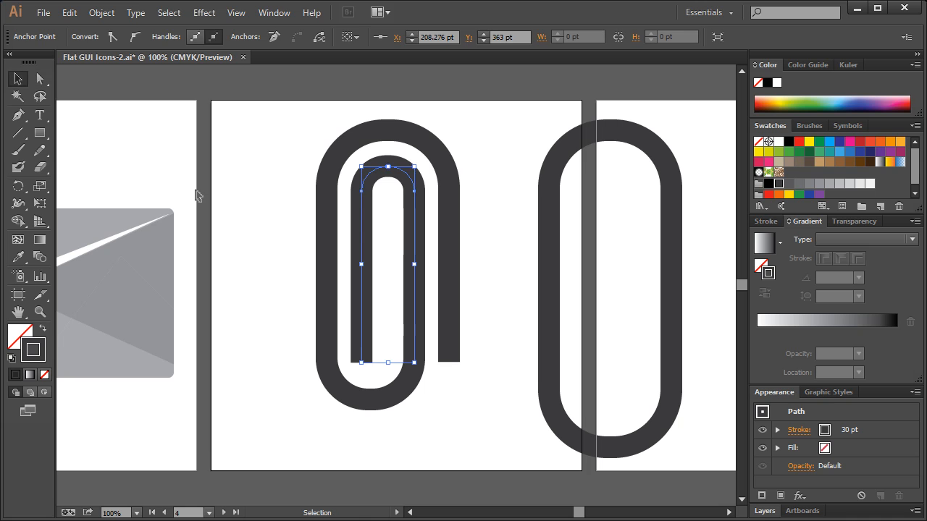
left_click(220, 205)
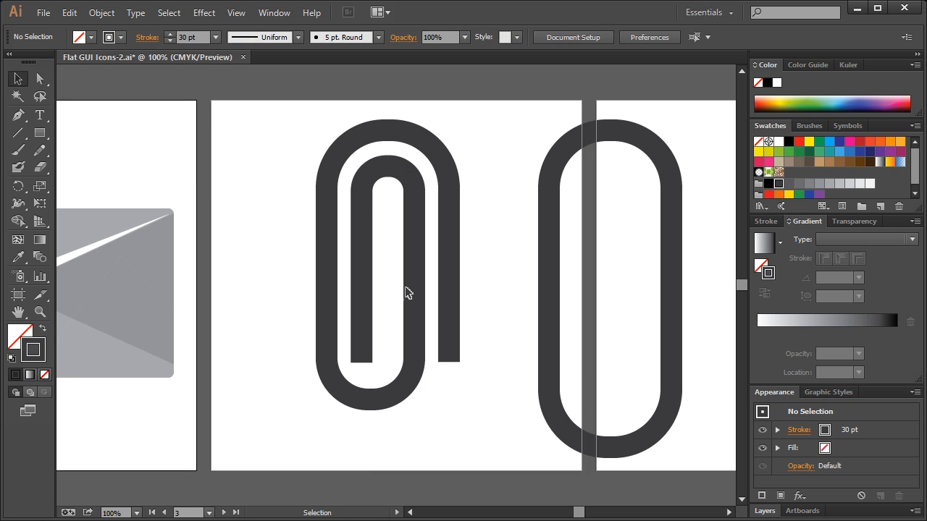
Delete the spare rounded rectangle beside the paperclip and scale the whole paperclip up proportionally on its artboard.
left_click(577, 244)
key("Delete")
left_click_drag(268, 126, 522, 427)
left_click_drag(448, 398, 469, 433)
left_click(544, 222)
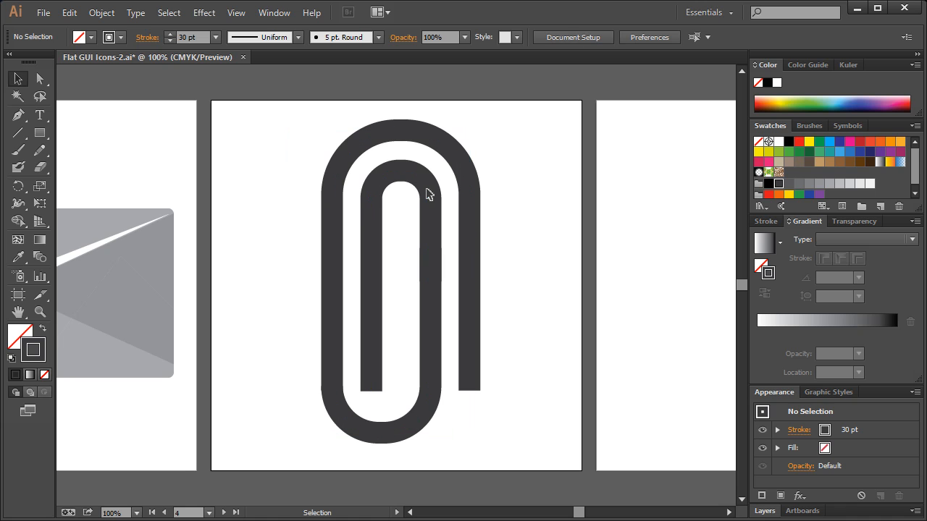
Convert all of the paperclip's strokes to filled shapes with Outline Stroke.
left_click_drag(270, 108, 549, 448)
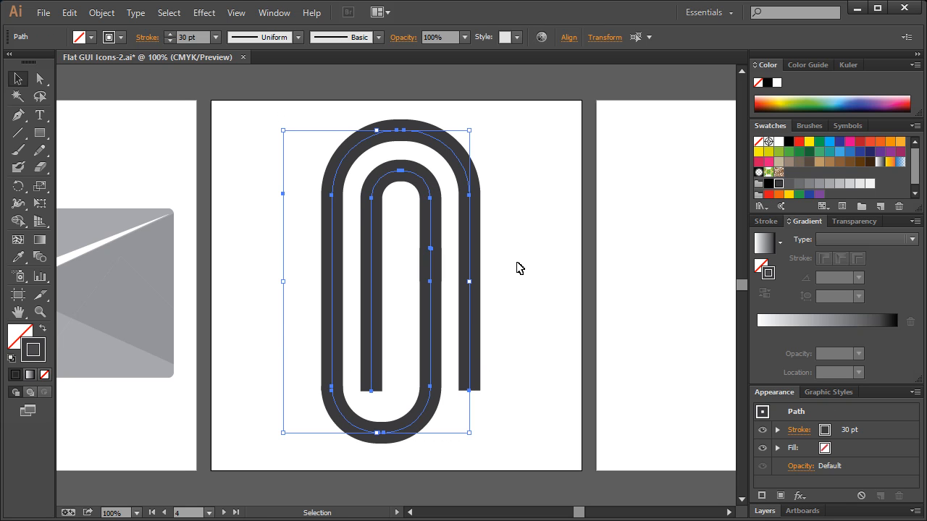
left_click(101, 13)
mouse_move(138, 306)
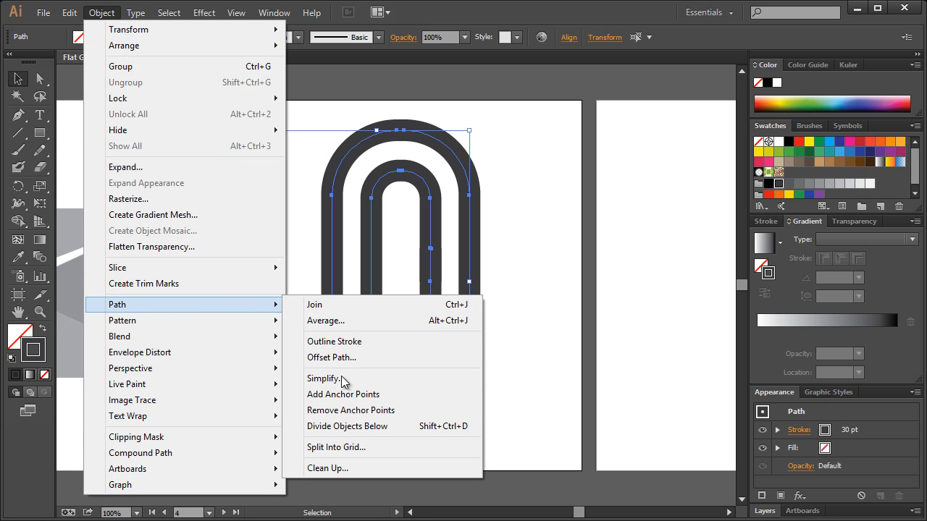
left_click(337, 342)
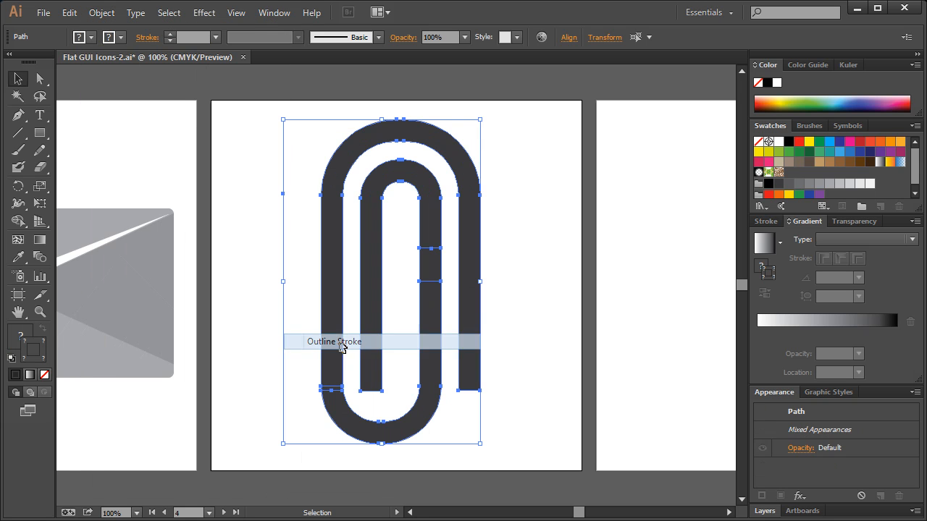
Unite all the outlined paperclip pieces into a single shape with Pathfinder.
left_click(272, 17)
left_click(302, 465)
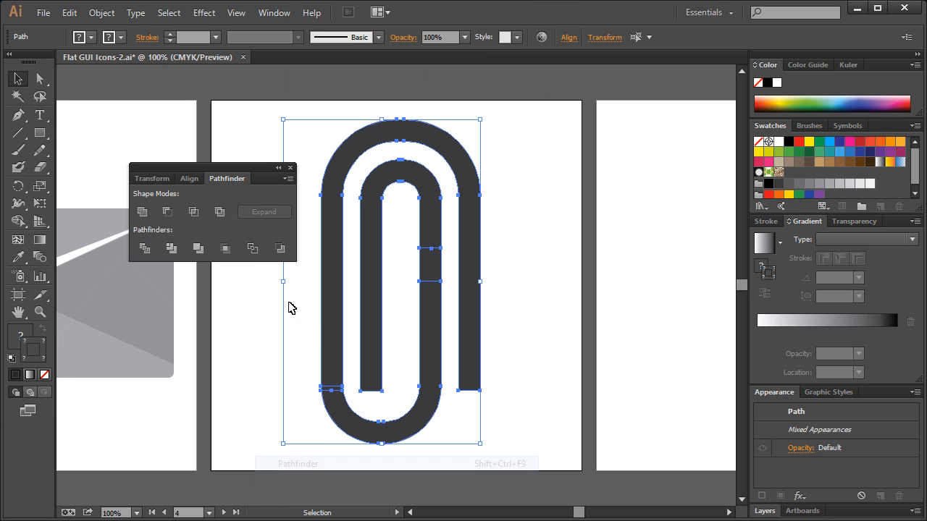
left_click(143, 212)
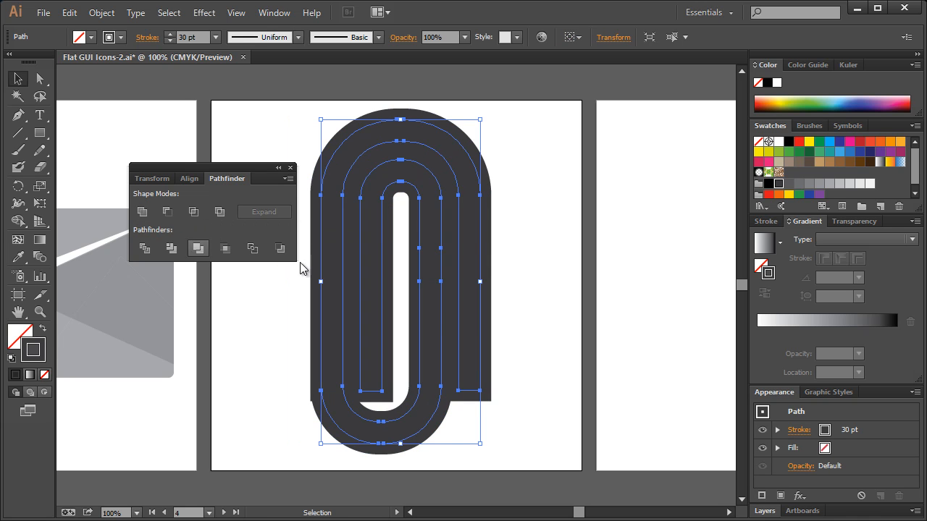
Remove the united paperclip's stroke, fill the shape with dark grey and put the Pathfinder controls away.
left_click(758, 142)
left_click(760, 266)
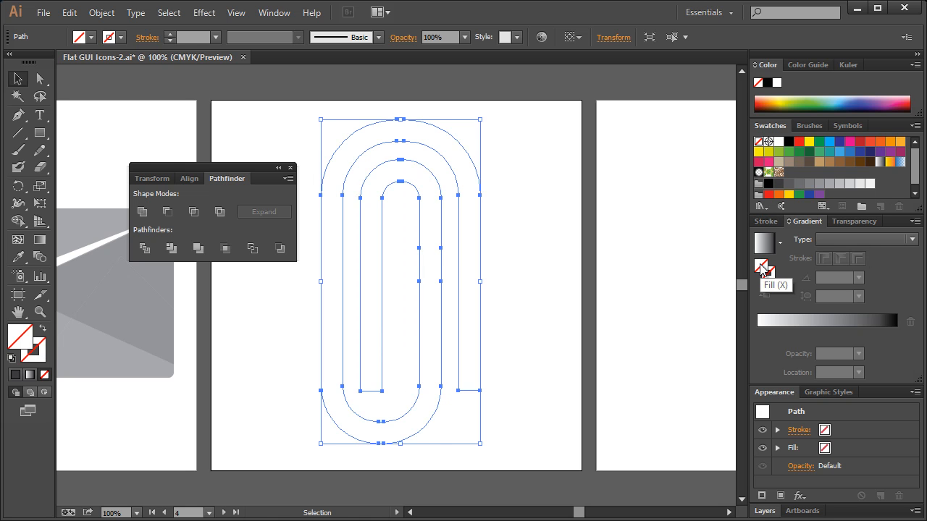
left_click(778, 184)
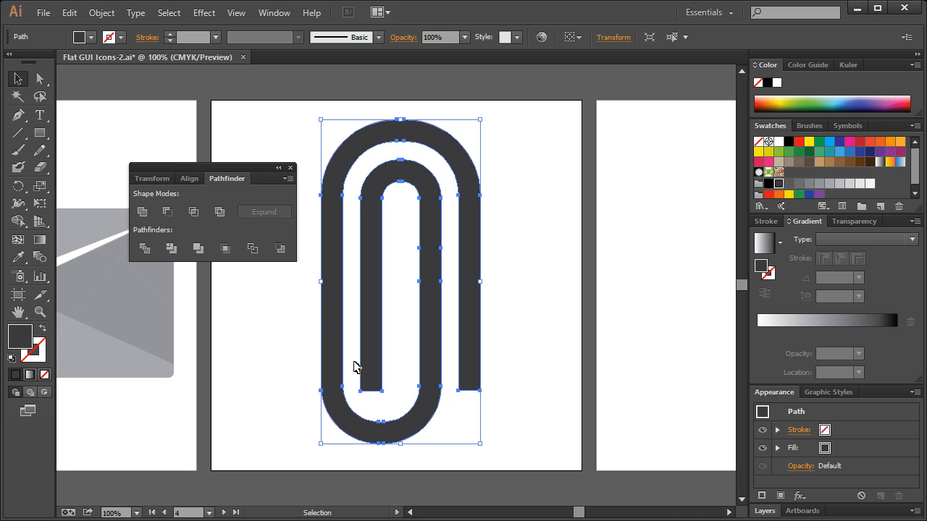
left_click(317, 282)
left_click(330, 281)
left_click(299, 111)
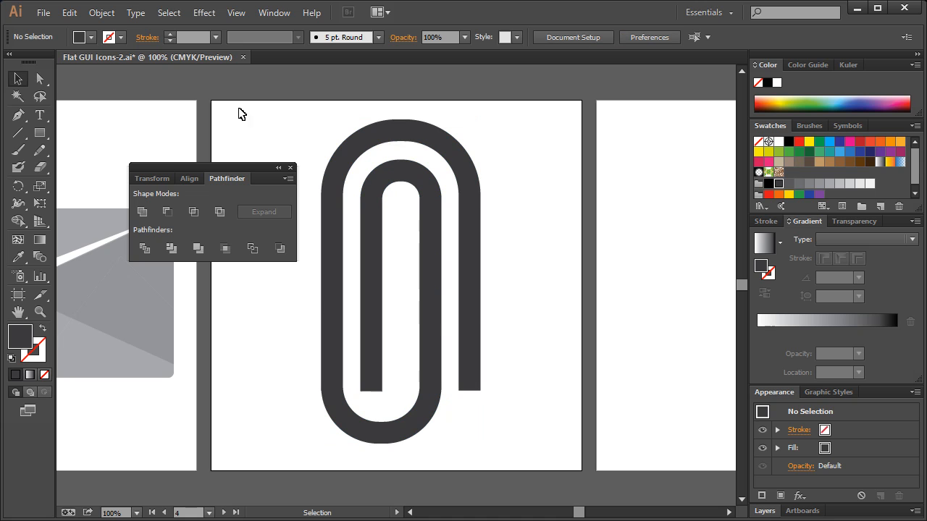
left_click(290, 168)
Rotate the whole paperclip about 45 degrees clockwise and nudge it slightly down on its artboard.
left_click_drag(272, 118, 567, 453)
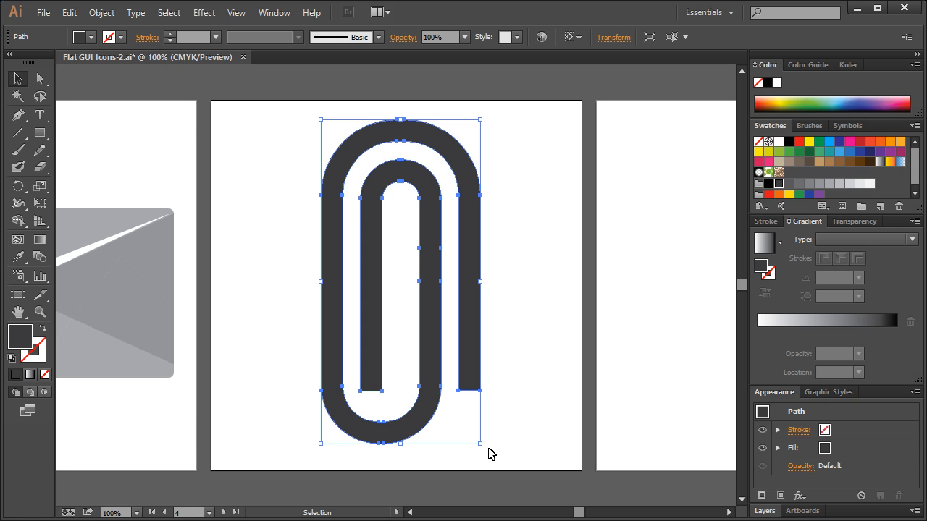
key("ctrl+shift+b")
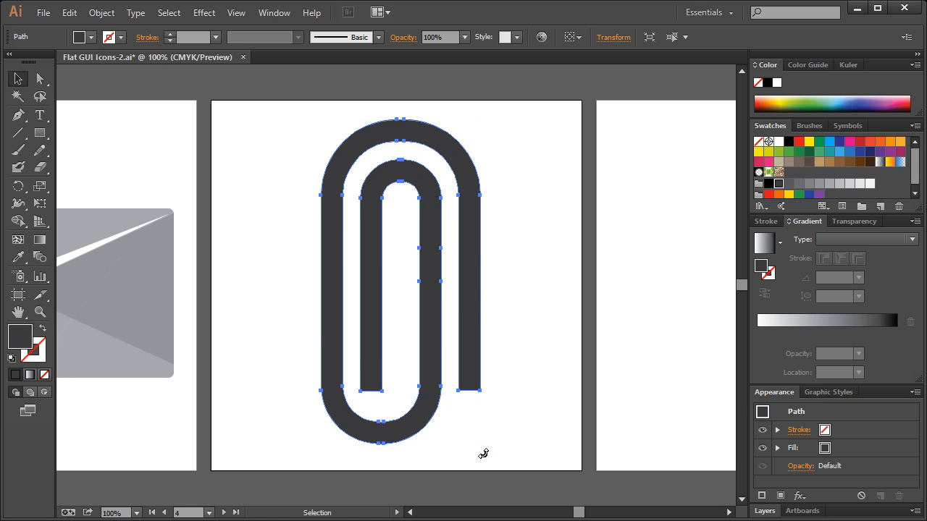
left_click_drag(445, 466, 346, 470)
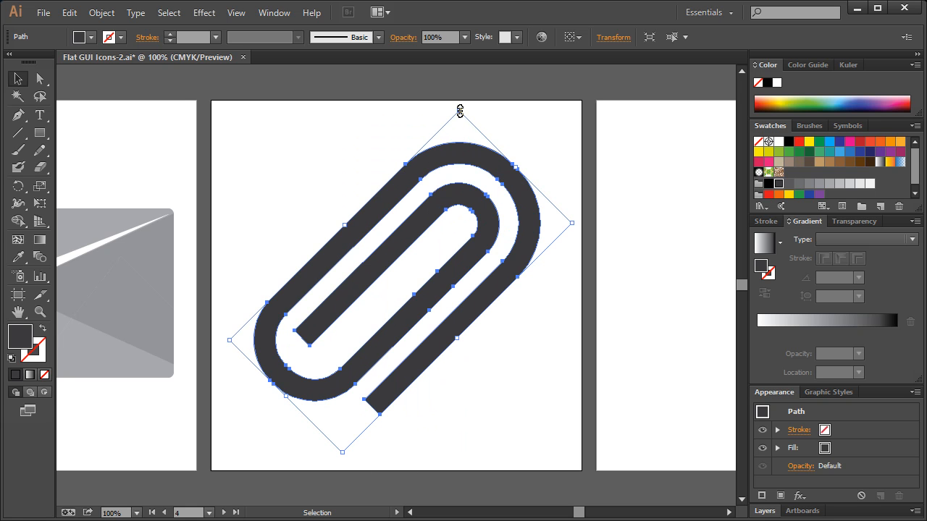
left_click(529, 125)
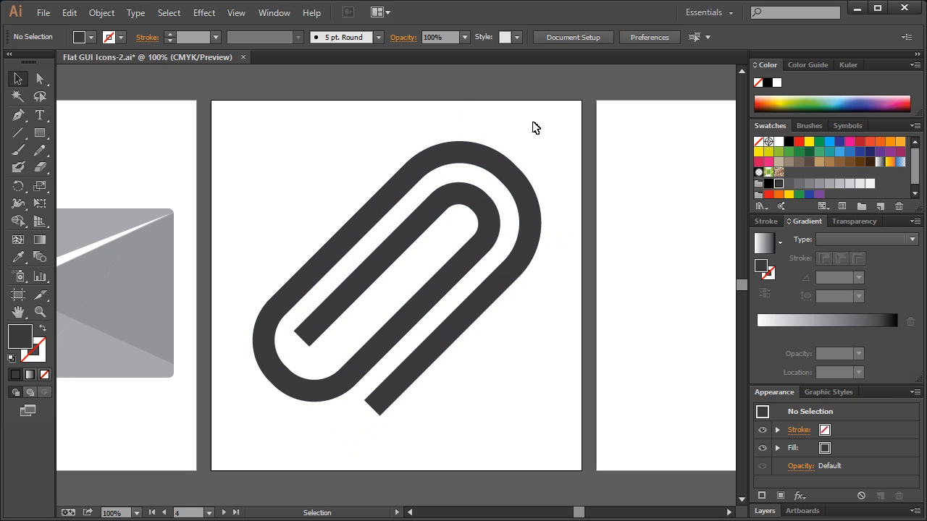
left_click_drag(332, 135, 518, 368)
left_click_drag(453, 330, 454, 337)
left_click(488, 343)
Draw a closed curved shape with the Pen tool covering the paperclip's upper-right half, with a straight diagonal edge across the middle.
left_click(22, 118)
left_click(322, 218)
left_click(483, 379)
left_click_drag(556, 176, 507, 119)
left_click_drag(398, 138, 375, 150)
left_click(324, 220)
left_click(18, 79)
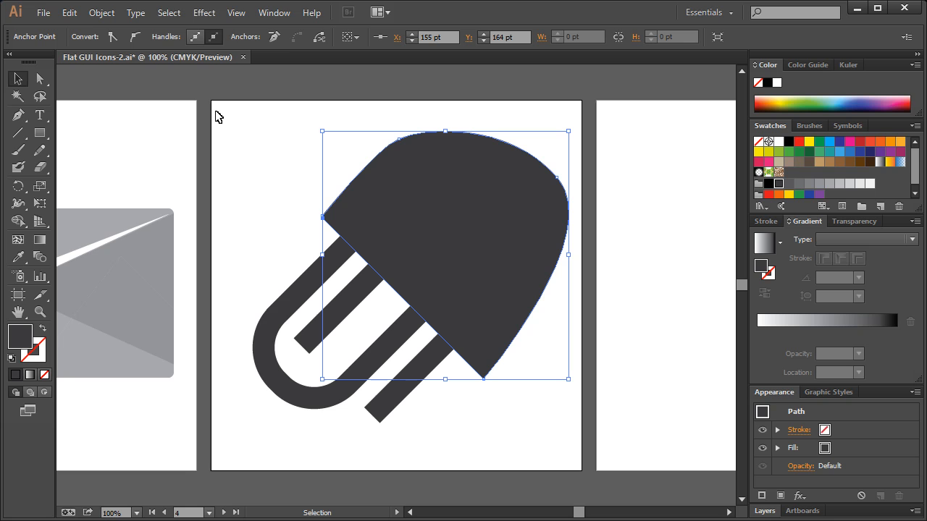
Split the paperclip along the drawn shape with Divide Objects Below and fill the upper-right pieces with a lighter dark grey.
left_click(101, 12)
mouse_move(160, 305)
left_click(347, 426)
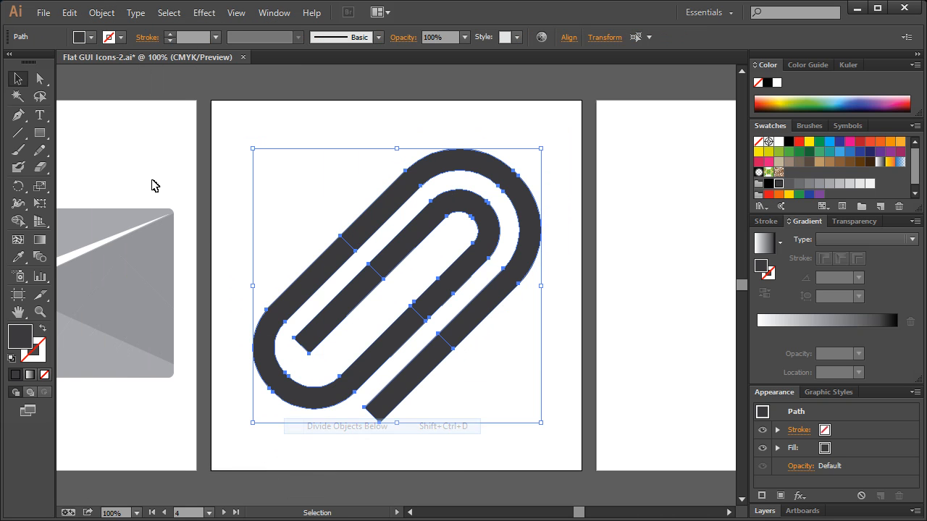
left_click(40, 78)
left_click_drag(423, 152, 555, 288)
left_click(788, 183)
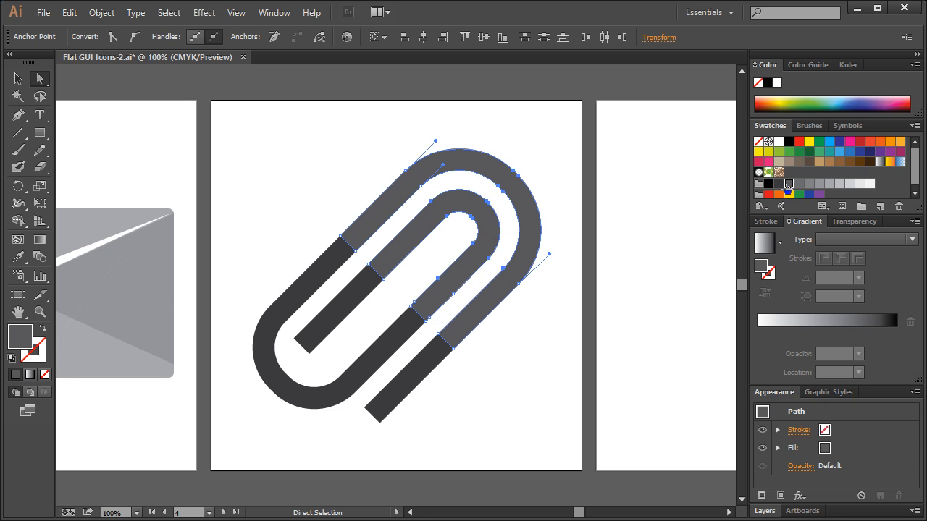
left_click(553, 166)
Try scaling the whole two-tone paperclip down to a tiny icon about its centre and undo the scaling.
left_click(18, 78)
left_click_drag(236, 138, 537, 413)
left_click_drag(541, 150, 411, 267)
left_click(484, 211)
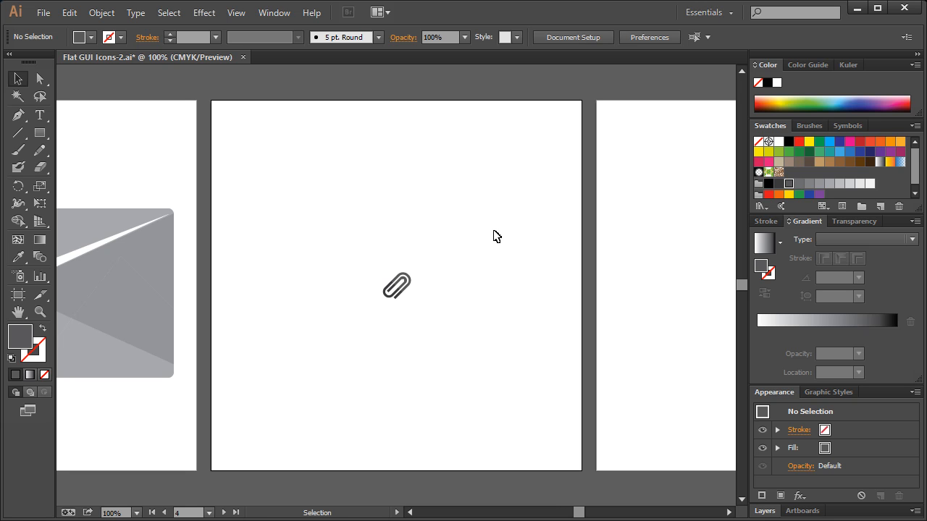
key("ctrl+z")
left_click(529, 185)
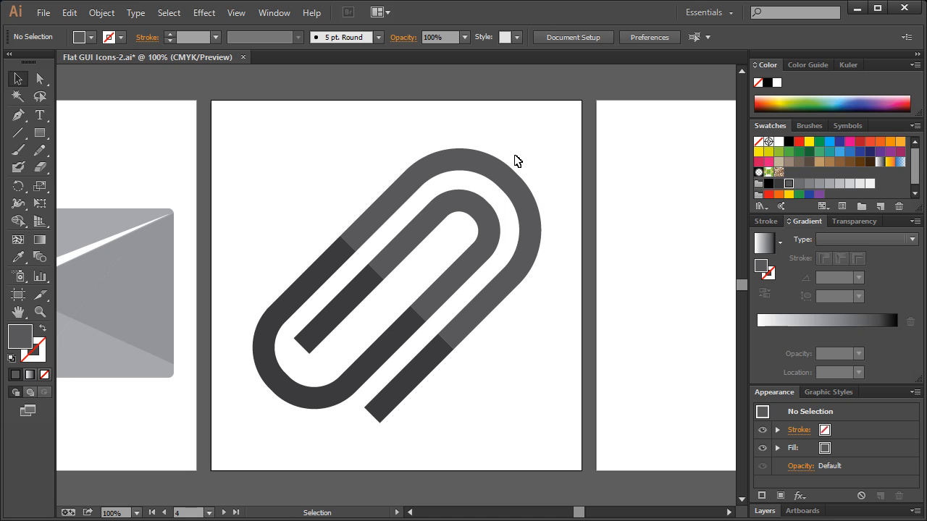
Save the document with the finished paperclip icon and go to the camera artboard.
key("ctrl+s")
left_click_drag(579, 514, 586, 515)
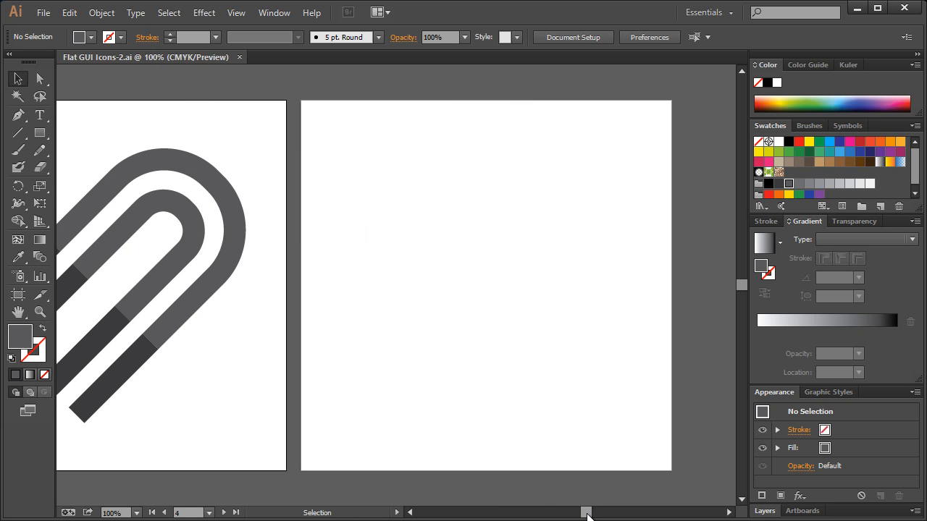
left_click_drag(587, 516, 553, 514)
Copy the camera's blue body and its lens shadow shape and paste them in front of the originals.
left_click(20, 81)
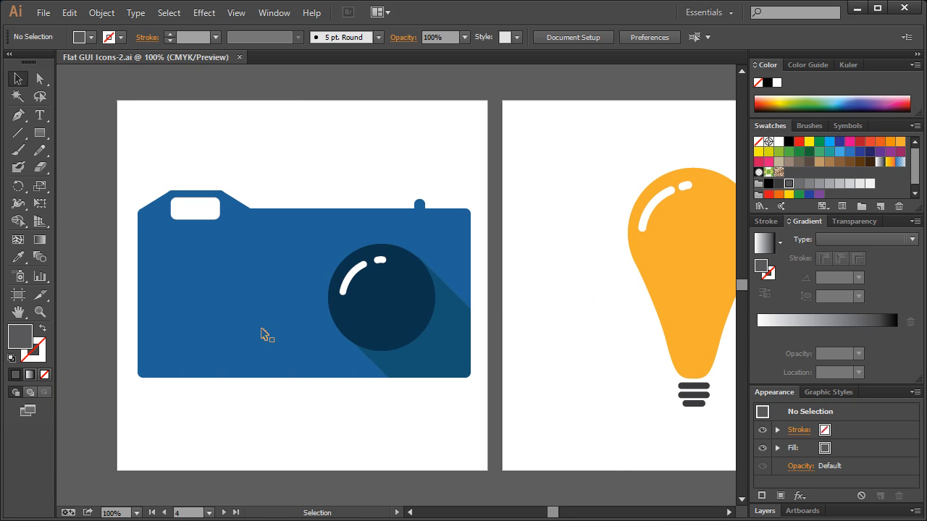
left_click(259, 327)
left_click(458, 362, "shift")
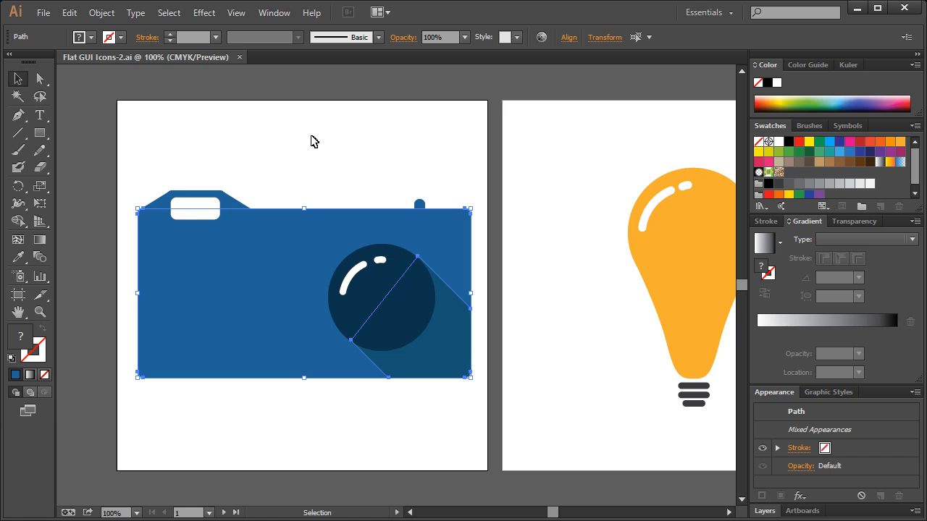
key("ctrl+shift+b")
left_click(40, 312)
right_click(122, 233)
right_click(170, 170)
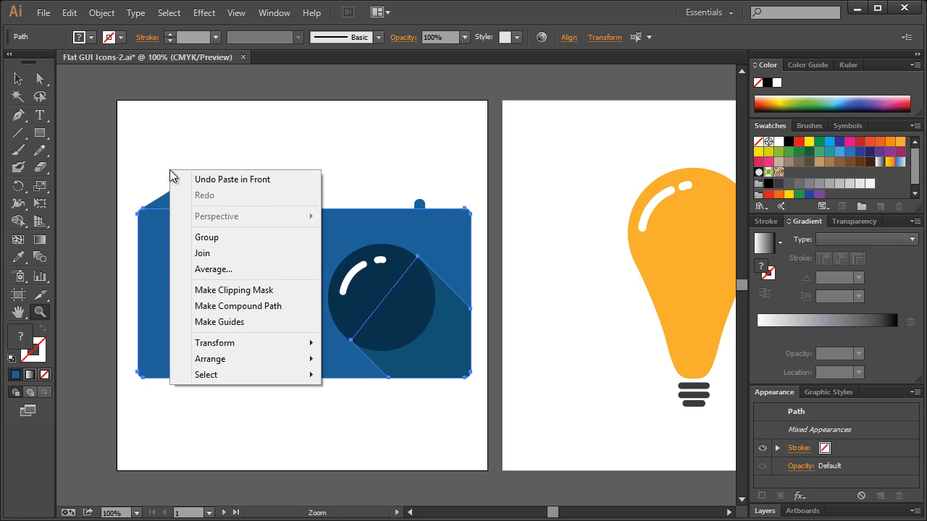
left_click(18, 78)
left_click(72, 108)
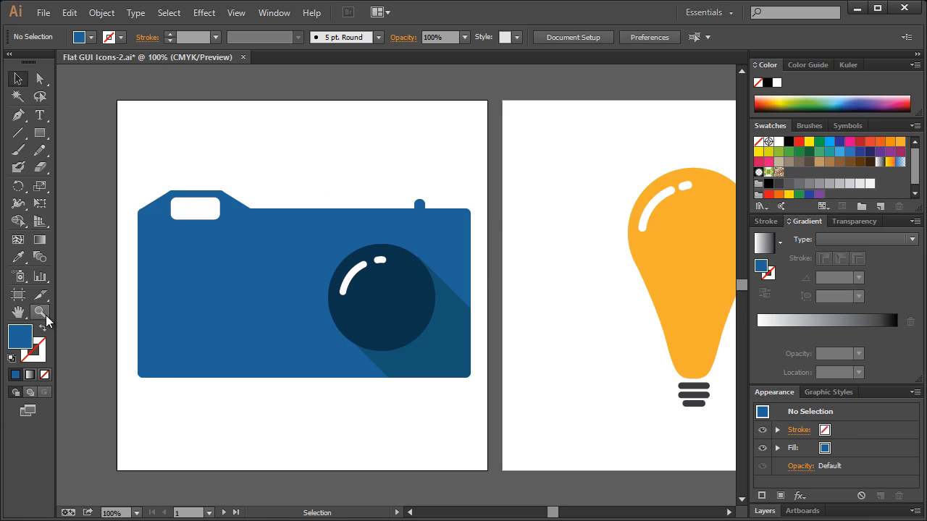
Select the duplicated camera body and shadow shape and move them across to the empty fifth artboard.
left_click(43, 314)
right_click(79, 239)
left_click(102, 304)
right_click(111, 235)
left_click(153, 296)
left_click(18, 78)
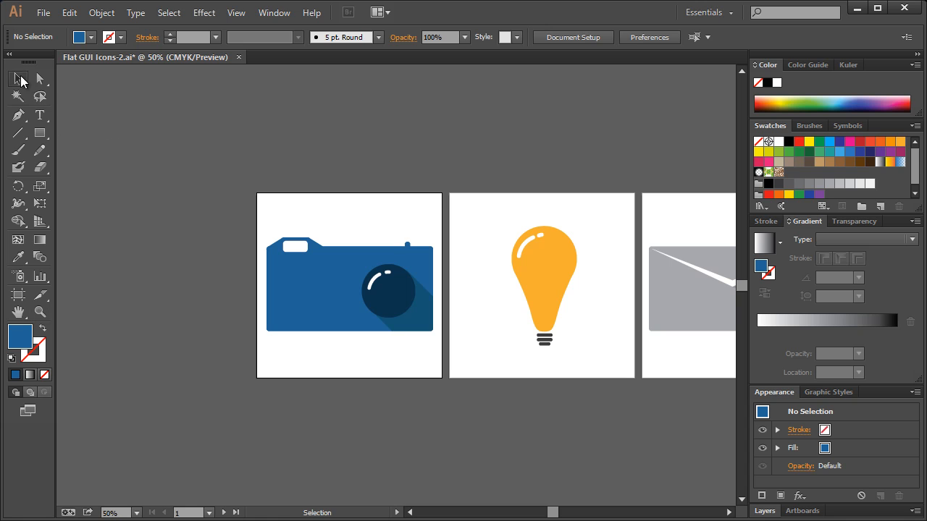
left_click(427, 327)
left_click(321, 295, "shift")
left_click_drag(550, 511, 573, 516)
left_click_drag(119, 260, 597, 259)
left_click_drag(569, 513, 585, 512)
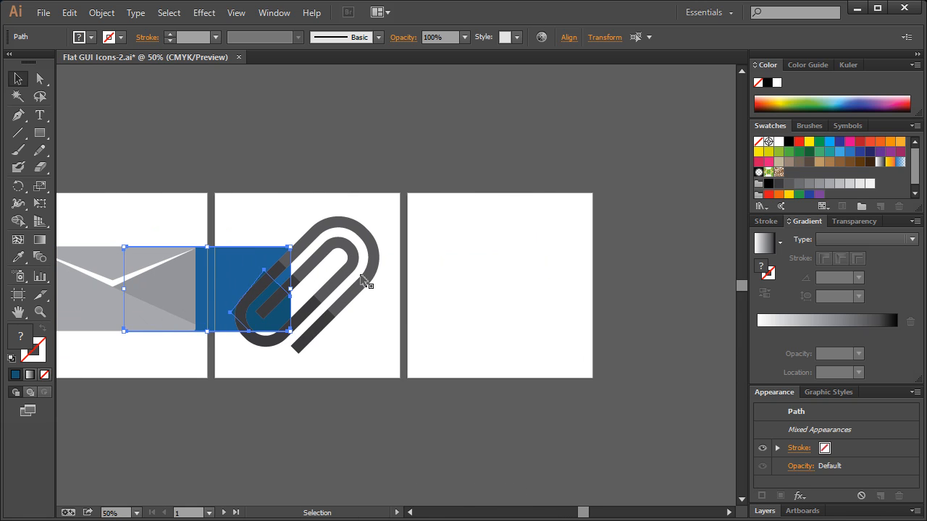
left_click_drag(252, 263, 530, 271)
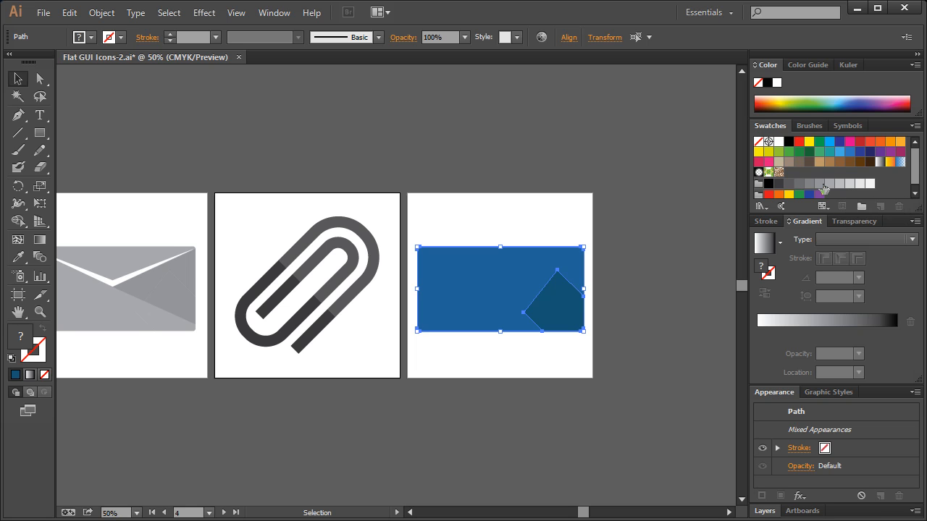
Recolour the copied body and shadow shape with the light grey sampled from the envelope icon.
left_click(819, 183)
left_click(620, 211)
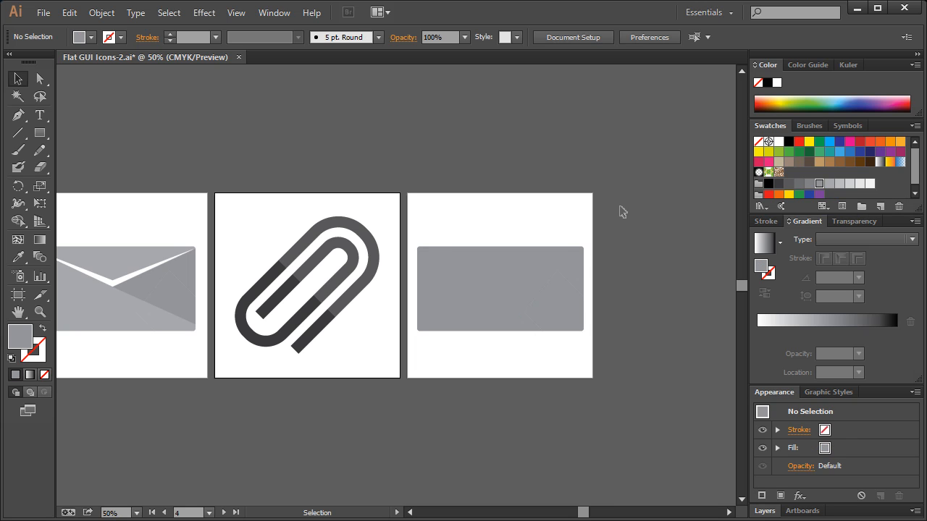
left_click_drag(604, 228, 429, 333)
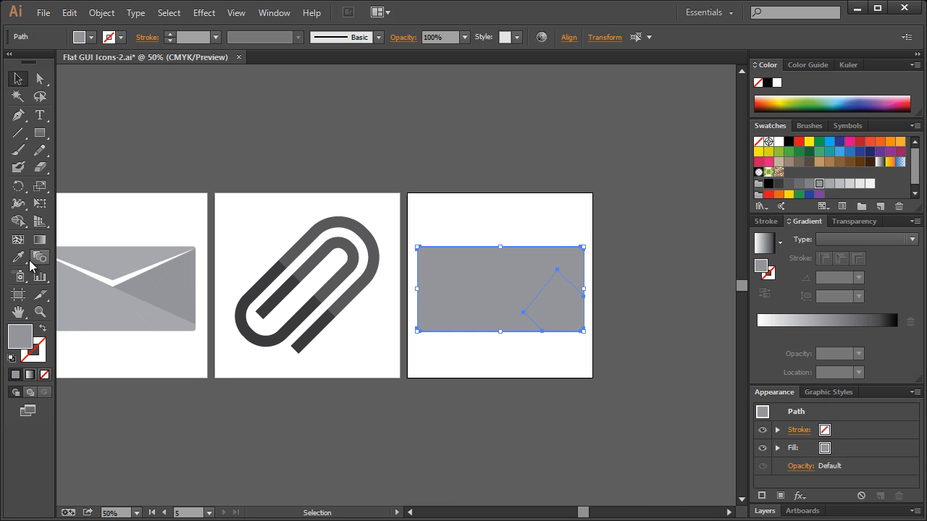
left_click(18, 257)
left_click(89, 300)
left_click(18, 78)
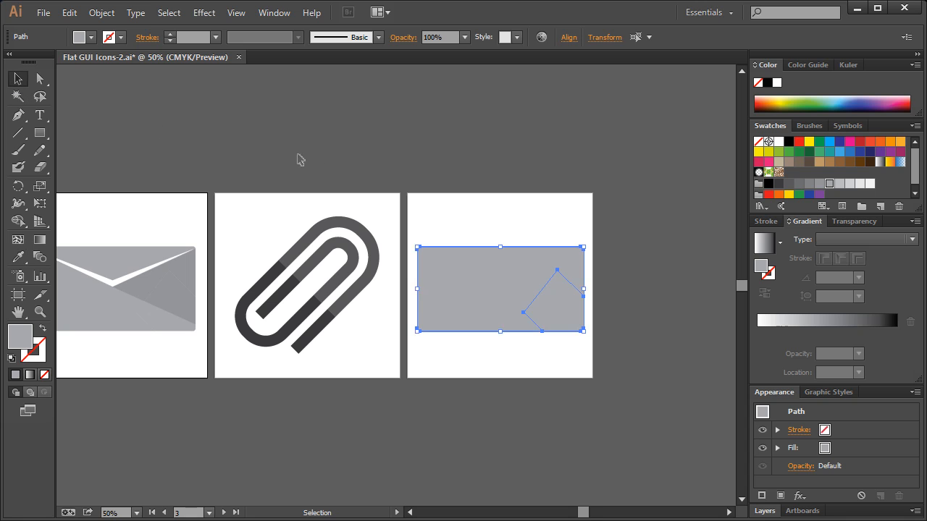
left_click(222, 148)
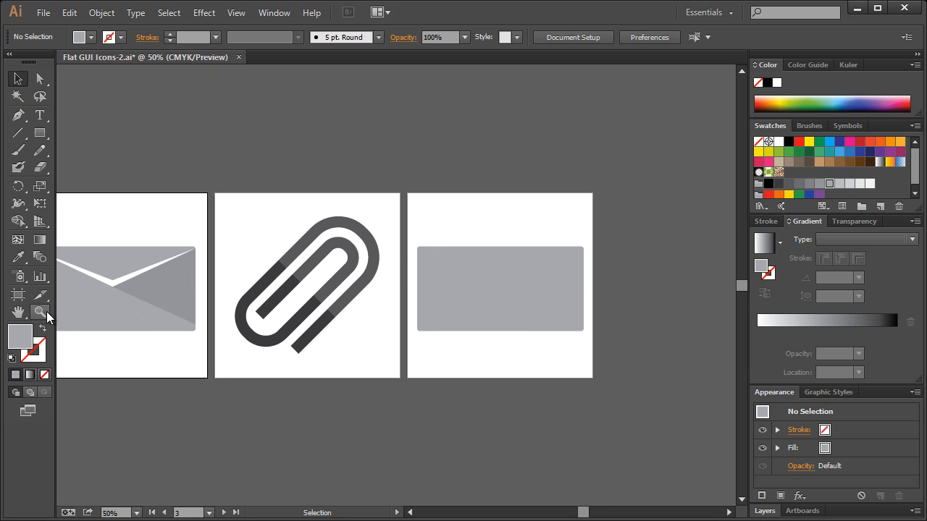
Draw a rectangle slightly wider than the grey body across its upper edge and use it to divide the shapes below.
key("ctrl+1")
left_click_drag(573, 513, 586, 516)
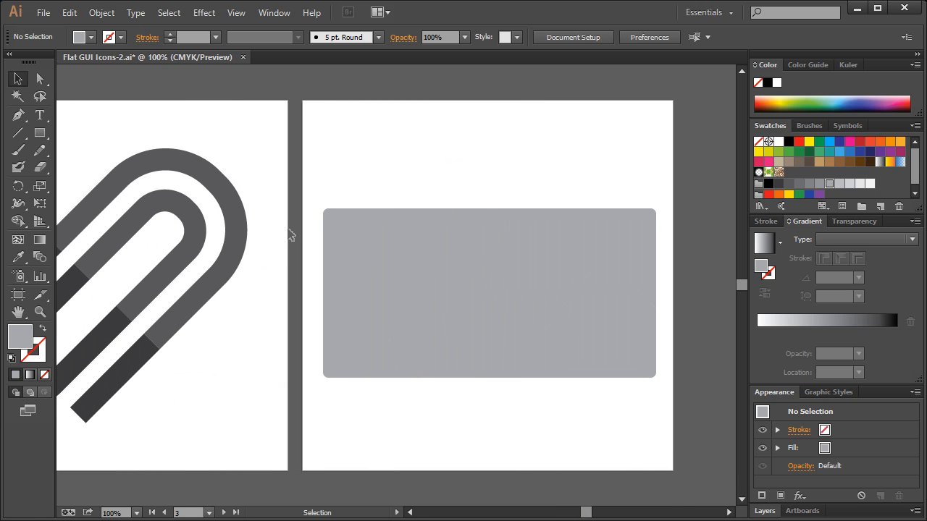
left_click(40, 134)
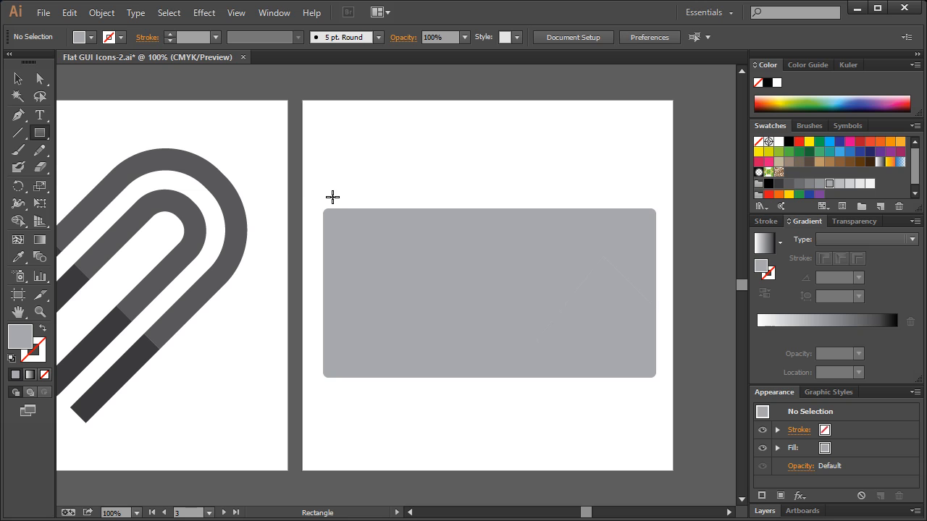
left_click_drag(313, 195, 667, 242)
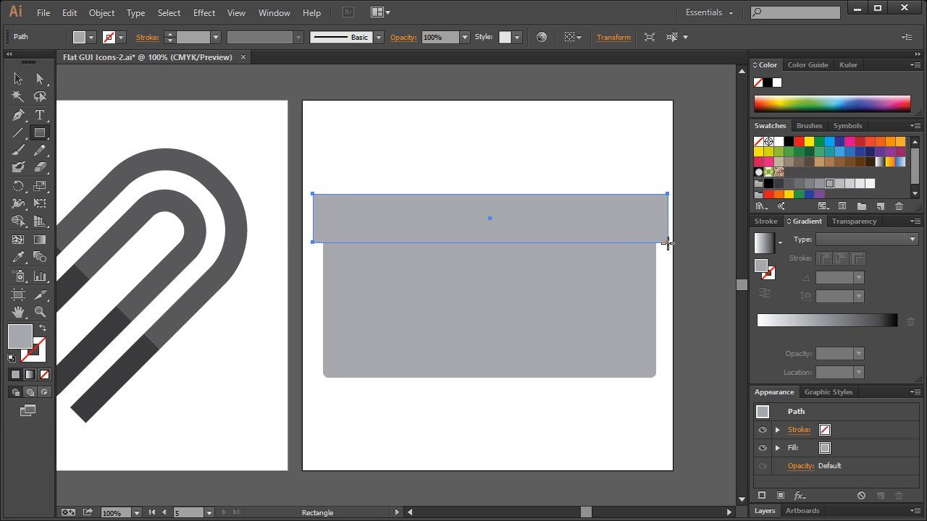
left_click(101, 12)
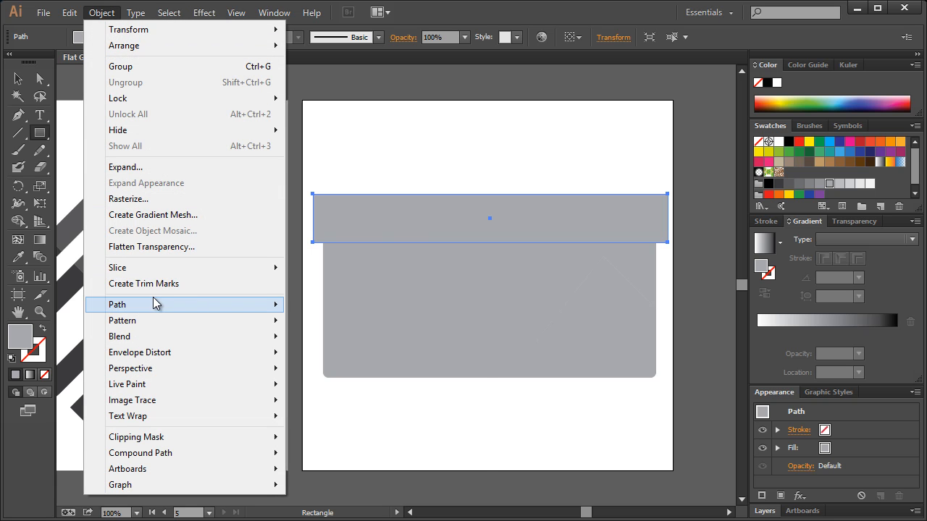
mouse_move(155, 305)
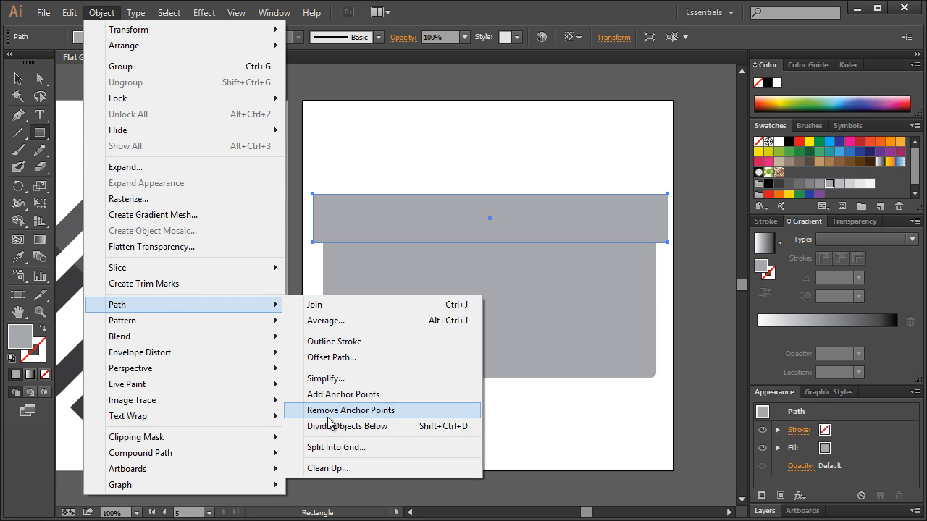
left_click(465, 426)
Fill the divided strip along the top of the grey body with dark blue.
left_click(39, 78)
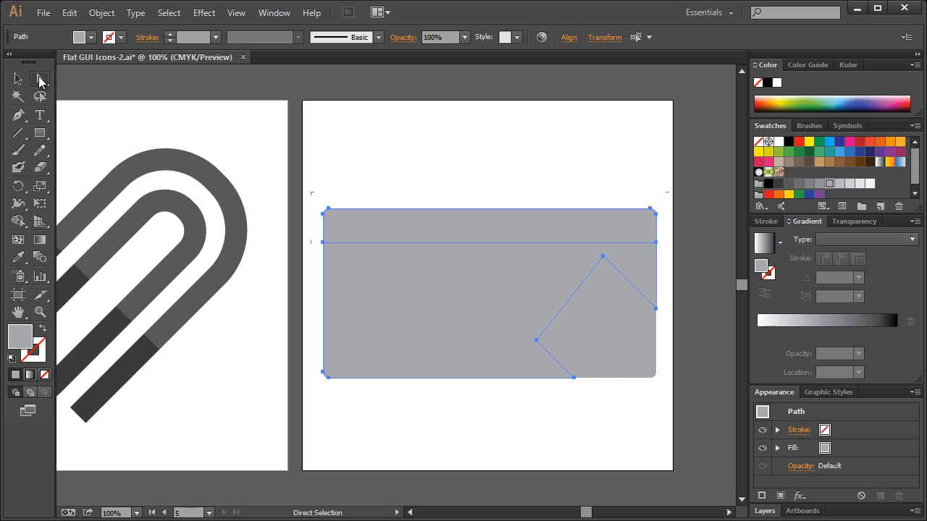
left_click(489, 172)
left_click(550, 219)
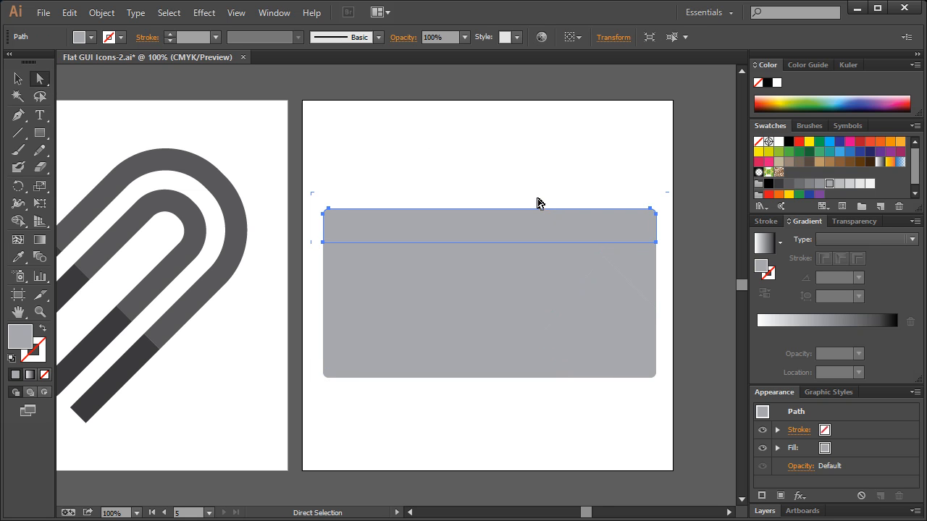
left_click(858, 151)
left_click(494, 169)
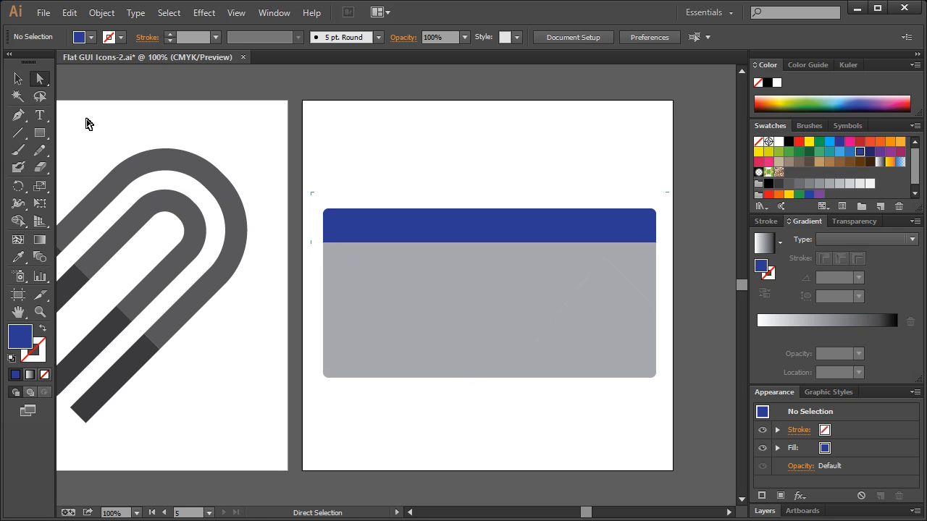
Move the blue strip straight up so it sits separated above the grey body.
left_click(18, 114)
left_click(18, 78)
left_click_drag(435, 223, 444, 169)
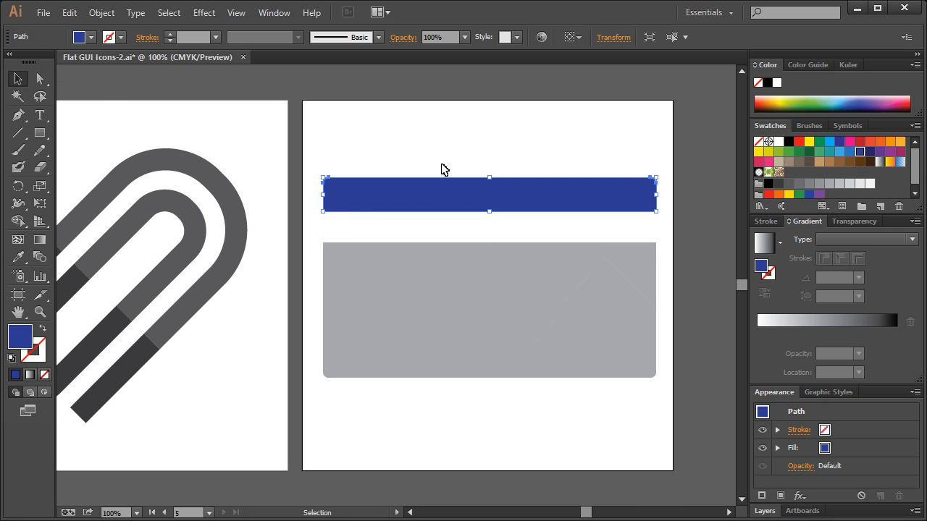
Draw a closed shape with a diagonal edge from the grey body's upper-left corner past its lower edge, and use it to divide the shapes below.
left_click(341, 229)
key("p")
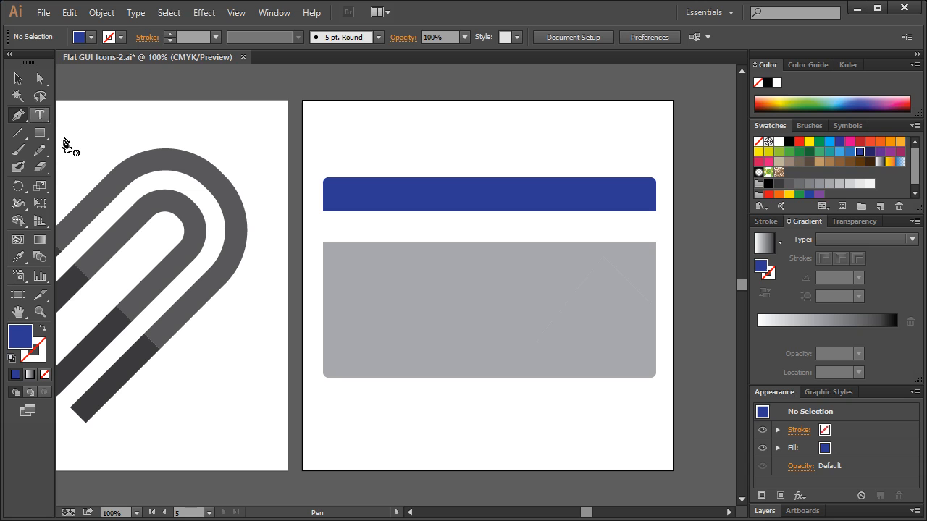
left_click(319, 239)
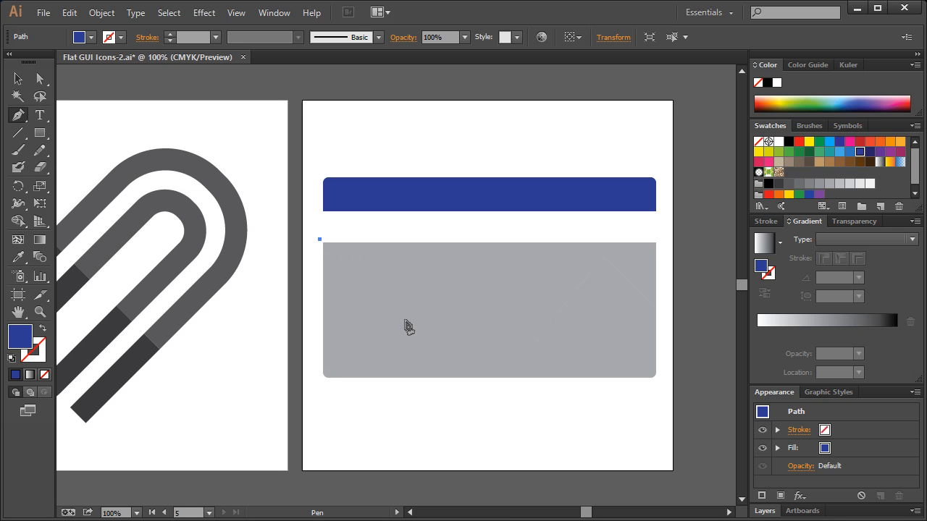
left_click(484, 403)
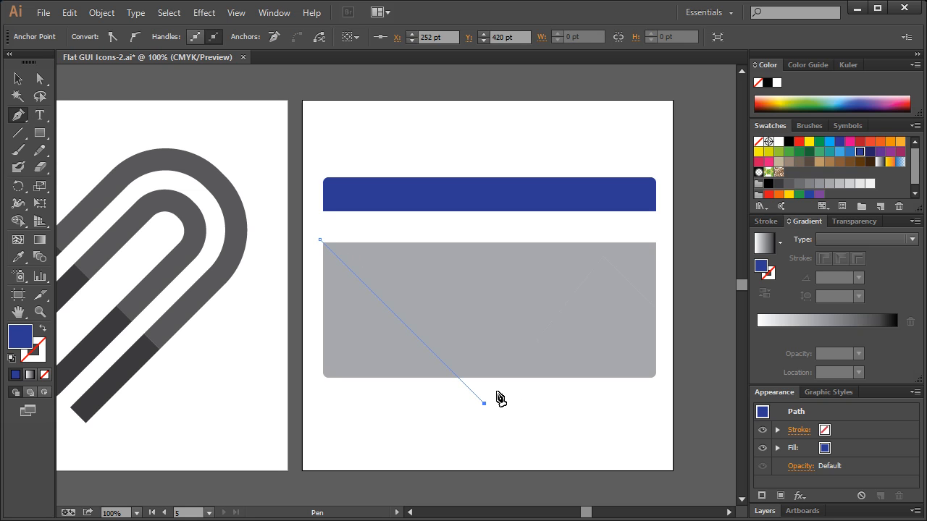
left_click(662, 393)
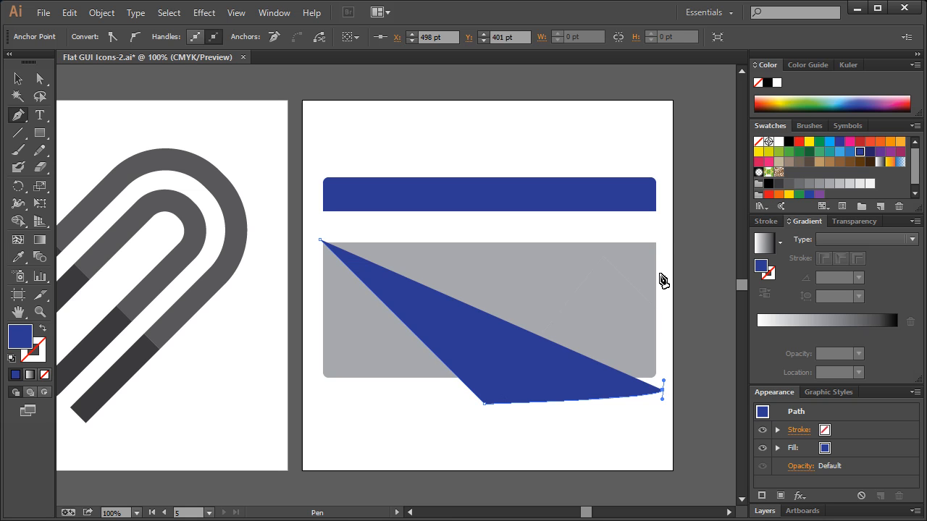
left_click(660, 234)
left_click(317, 241)
left_click(101, 13)
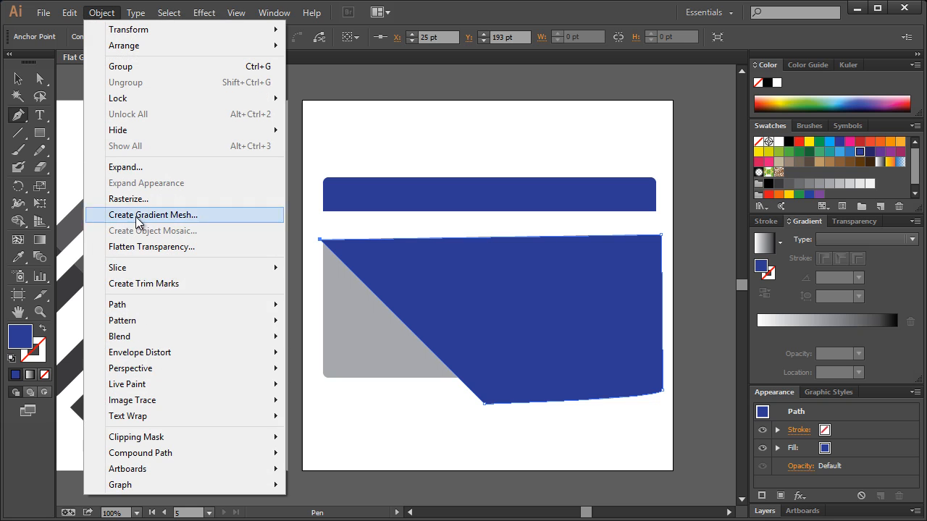
mouse_move(127, 303)
left_click(327, 428)
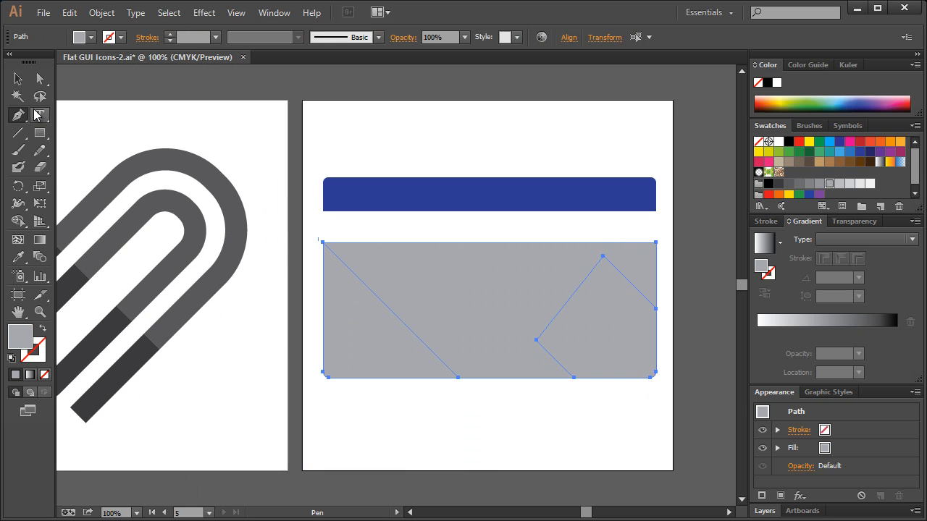
Fill the pieces of the grey body to the right of the diagonal with the next darker grey swatch.
left_click(40, 78)
left_click_drag(655, 395, 502, 275)
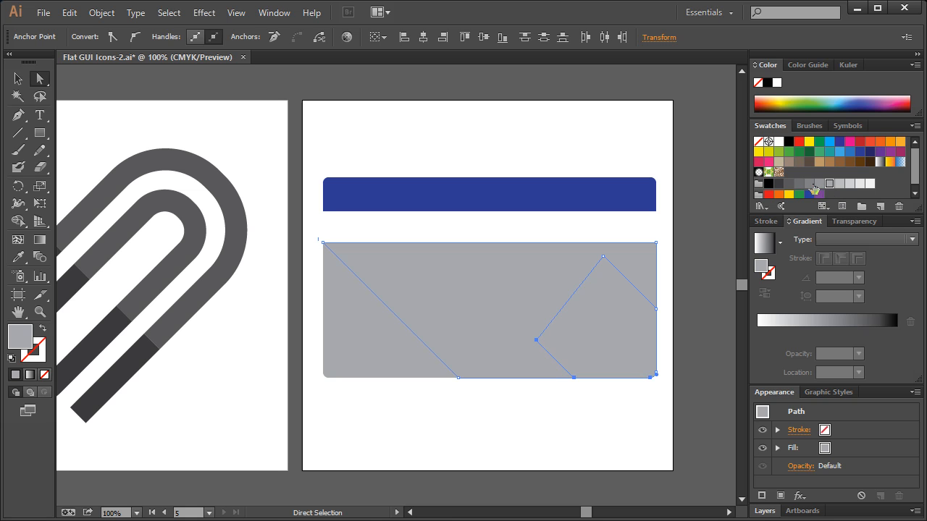
left_click(819, 185)
left_click(689, 284)
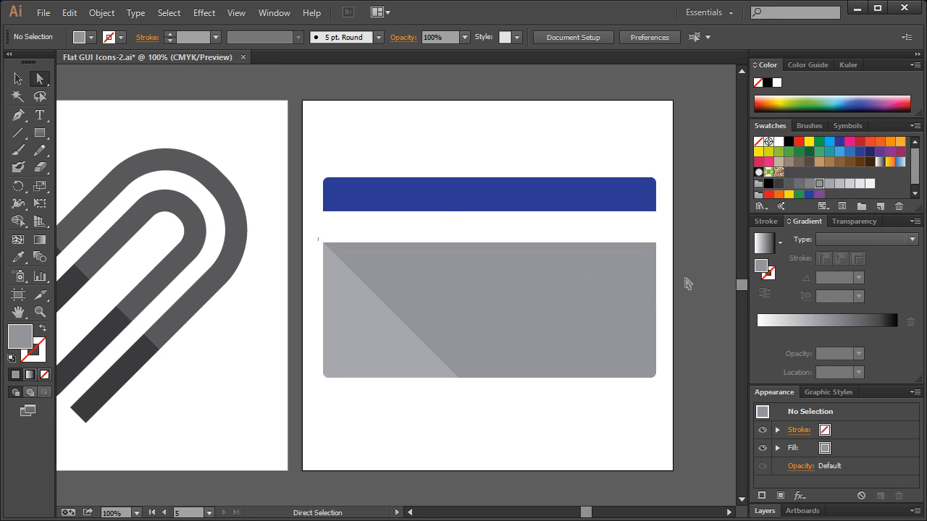
Move the blue strip straight down until it meets the upper edge of the grey body.
left_click(17, 78)
left_click_drag(447, 199, 446, 230)
left_click(449, 180)
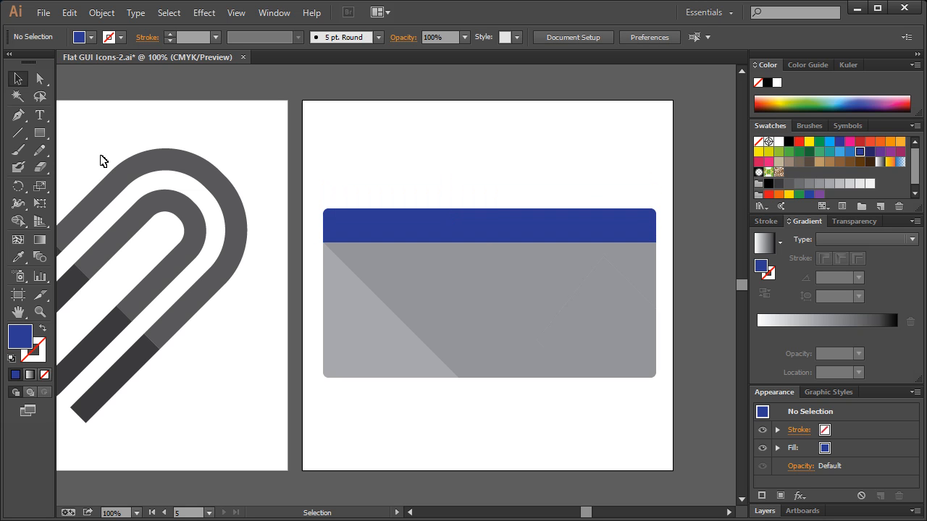
Add the text "30", enlarge it to about 196 pt and place it in the middle of the grey body.
left_click(40, 115)
left_click(453, 316)
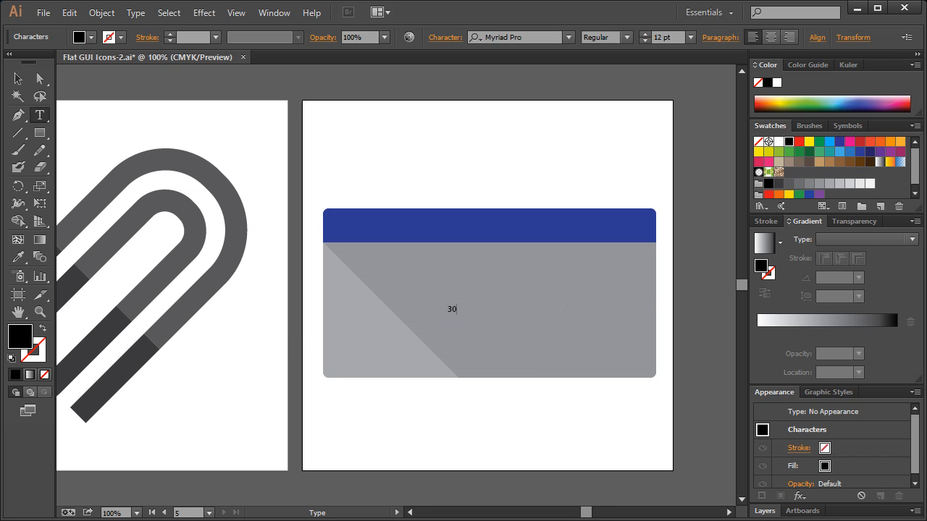
left_click(18, 78)
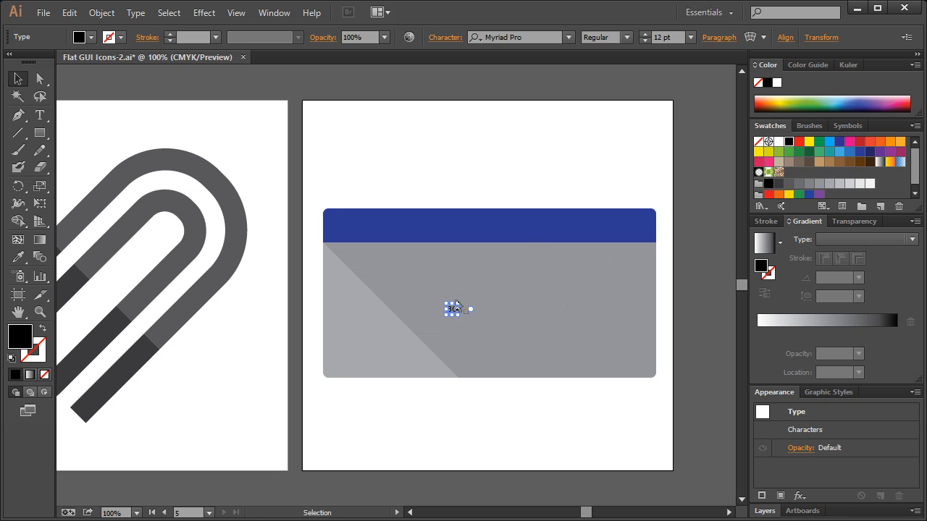
left_click_drag(467, 300, 613, 144)
left_click_drag(557, 194, 503, 292)
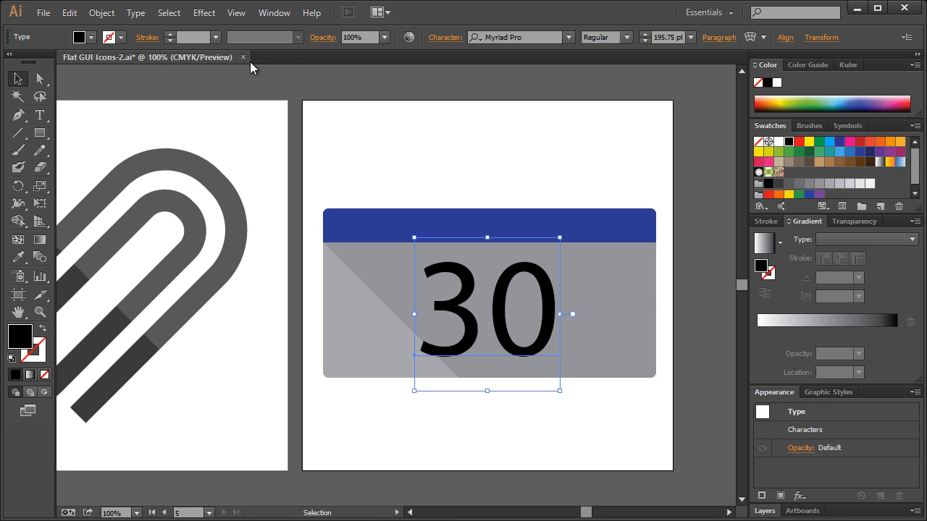
Set the 30 in Myriad Pro Bold and convert the text to outlines.
left_click(626, 38)
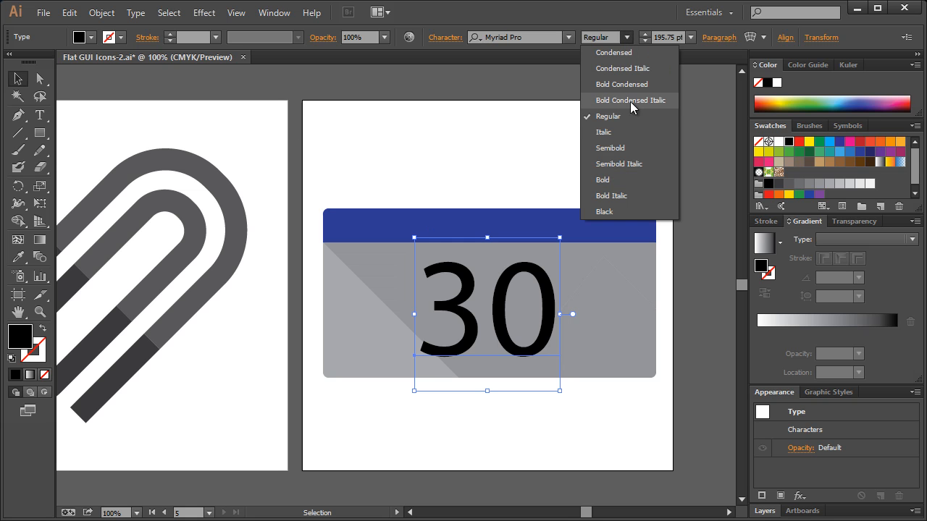
left_click(627, 181)
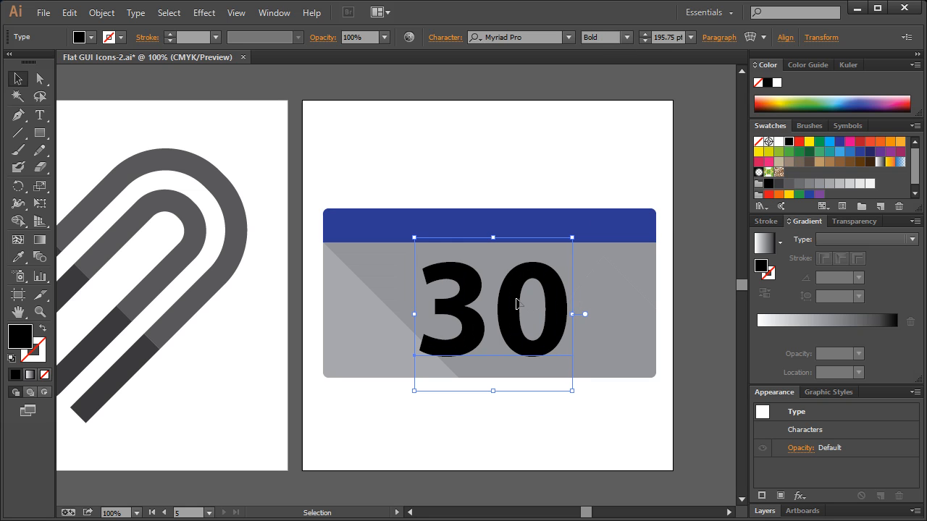
key("ctrl+shift+o")
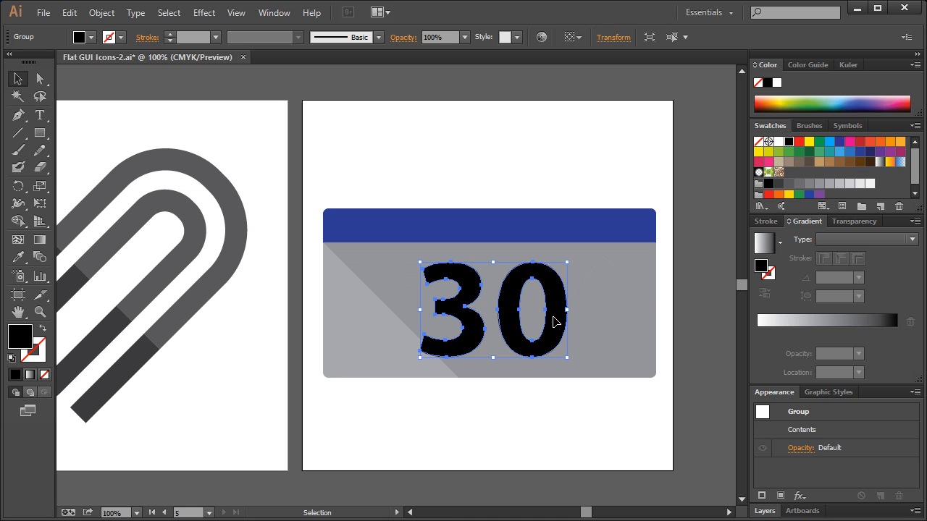
Nudge the outlined 30 slightly to the left so it is centred on the calendar body.
left_click(492, 184)
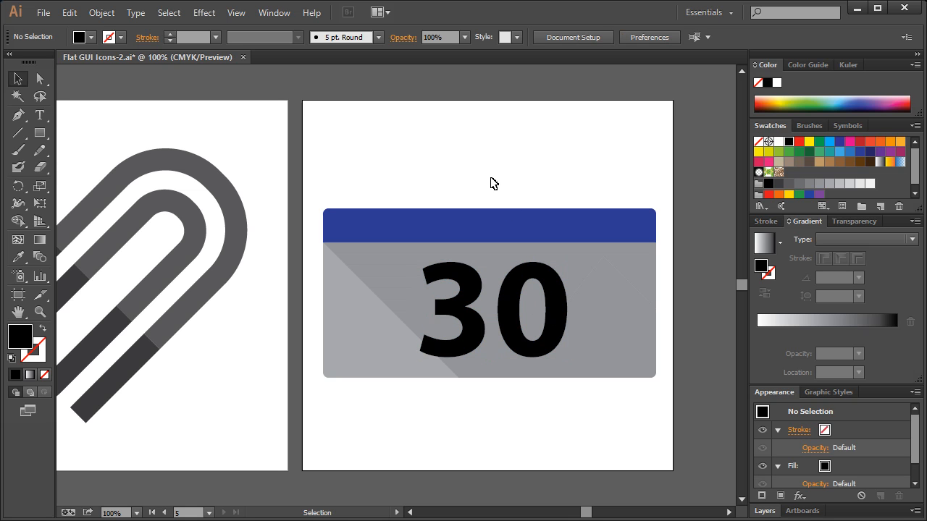
left_click(512, 295)
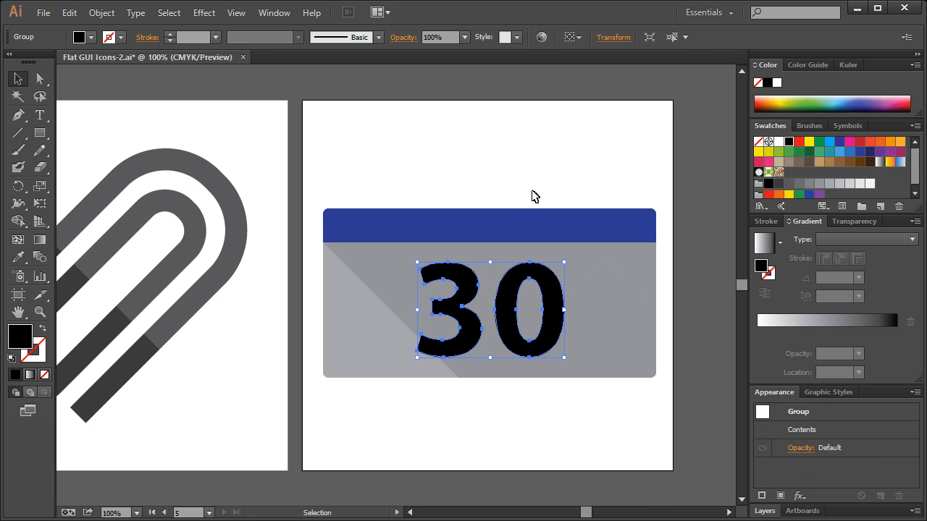
left_click(534, 196)
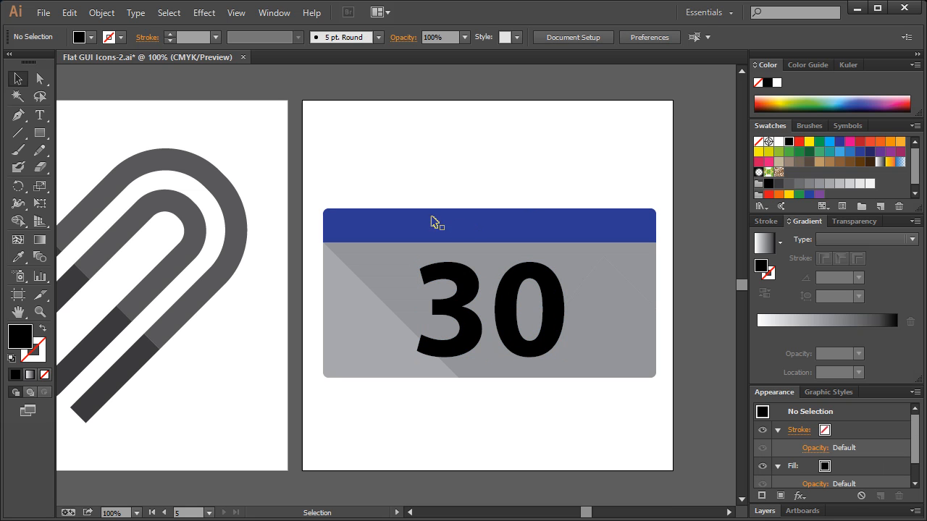
Start a long-shadow path from the lower-left tip of the 3, diagonally past the body's lower edge, along it, and back up to the 0.
left_click(20, 116)
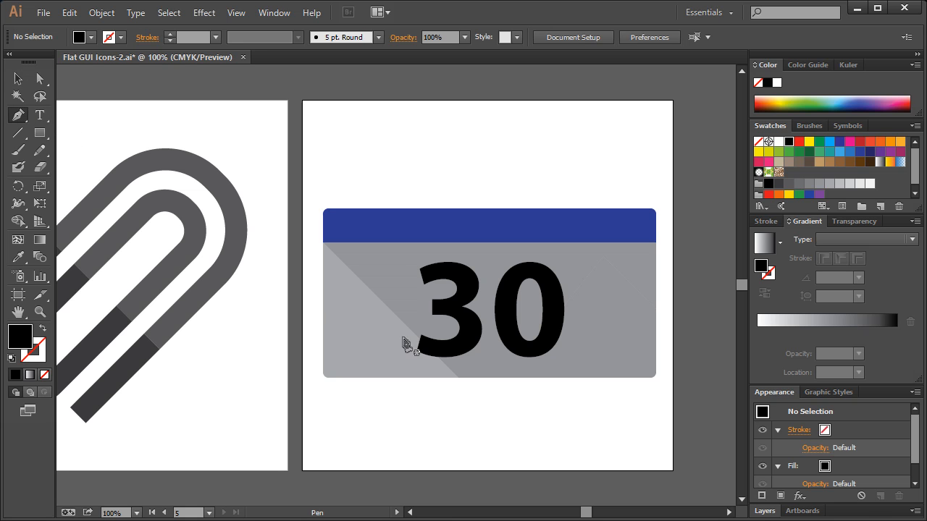
left_click(417, 351)
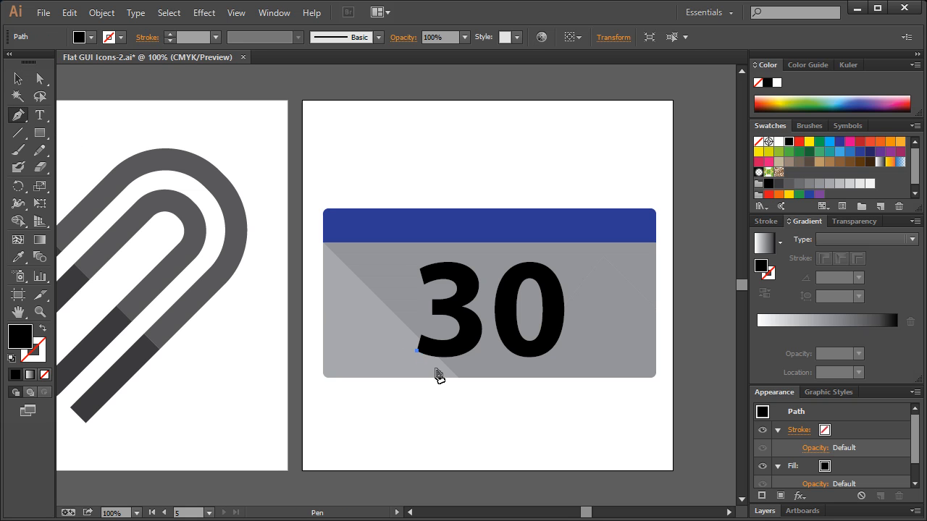
left_click(447, 381)
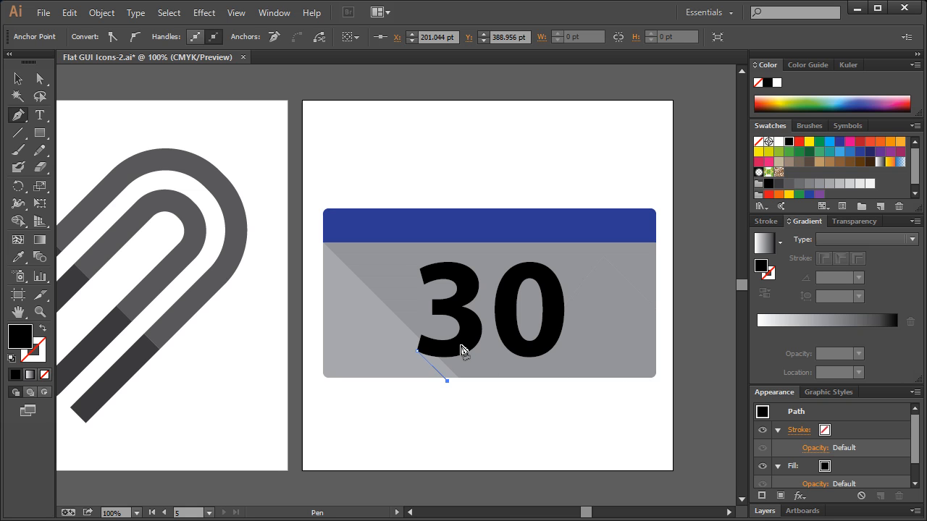
left_click(647, 381)
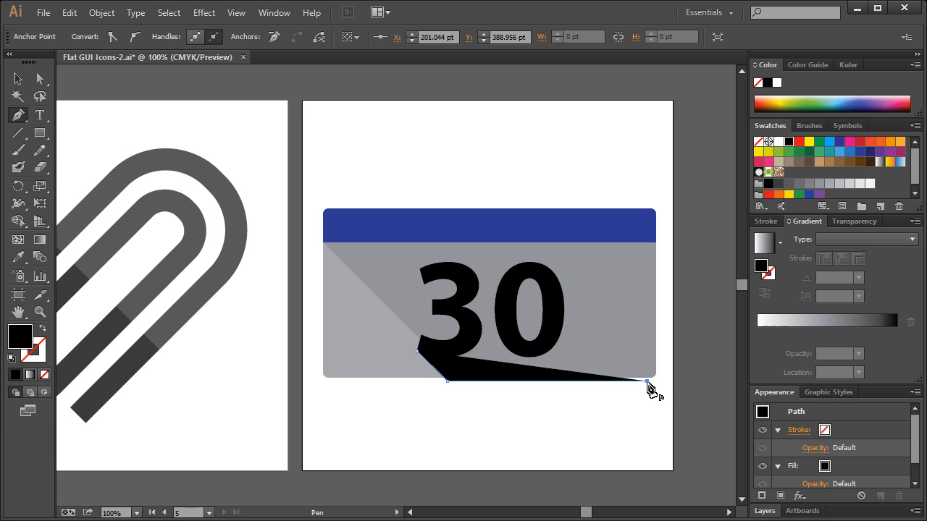
left_click(542, 276)
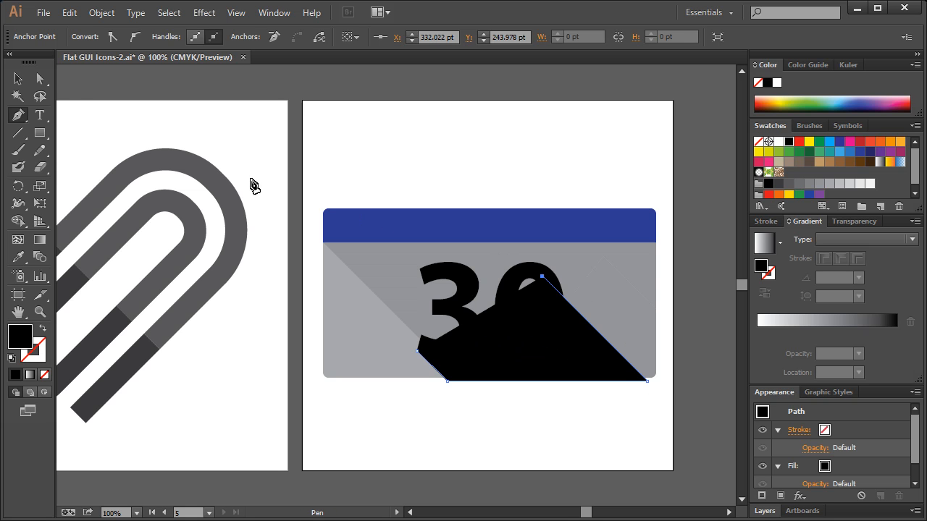
Shift the shadow path's two right-hand anchor points outward so its diagonal edge follows the outer curve of the 0.
left_click(40, 78)
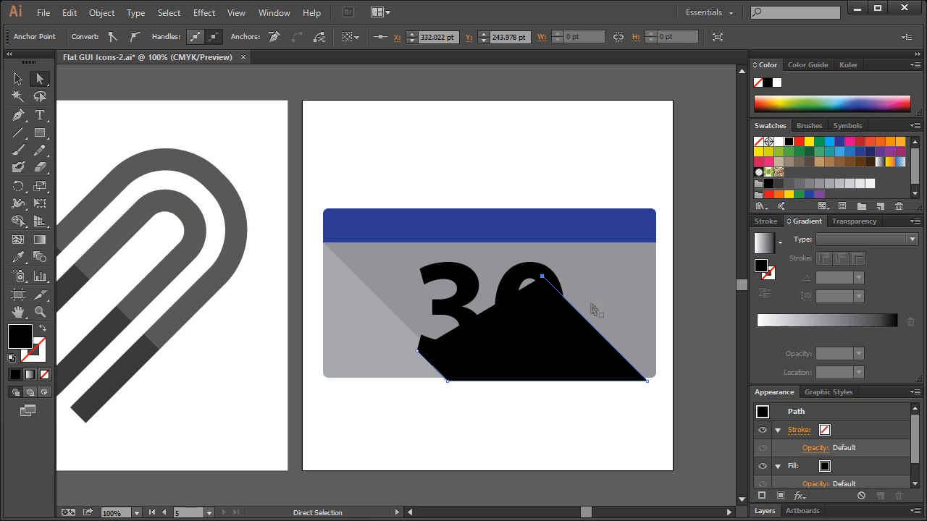
left_click_drag(650, 388, 661, 384)
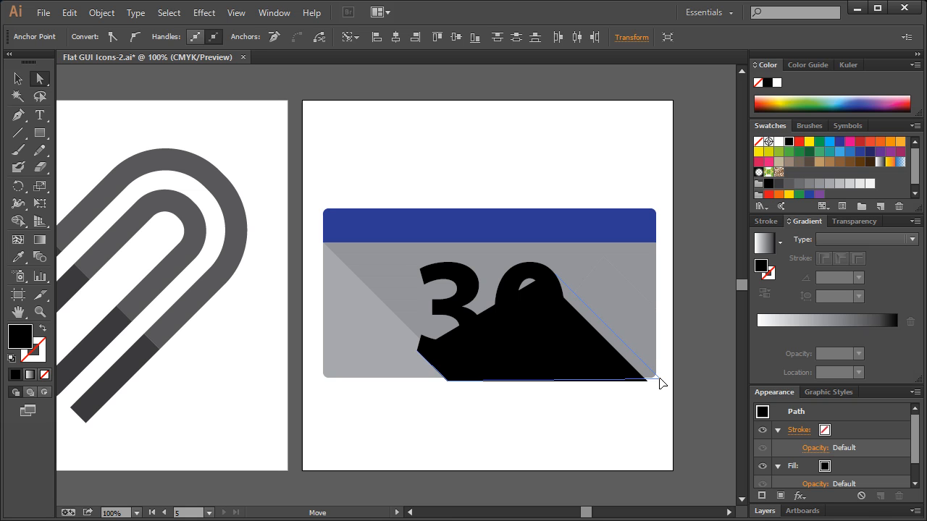
left_click(650, 413)
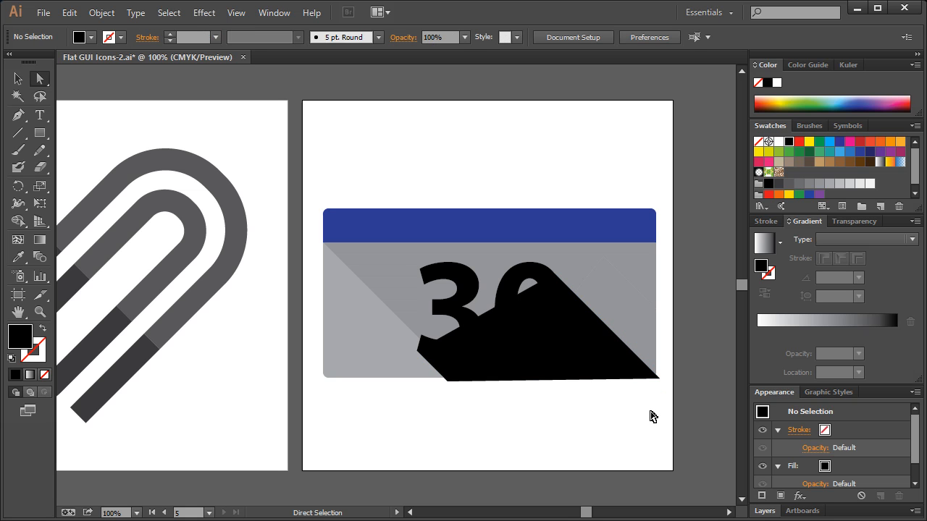
Continue the shadow path from its open end with a curved segment across the top of the 0.
left_click(572, 304)
left_click(19, 115)
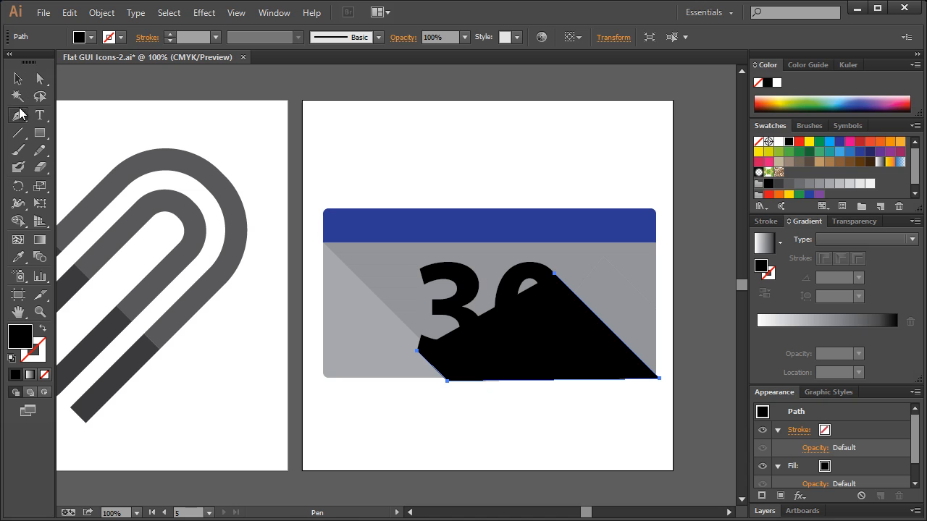
left_click(555, 275)
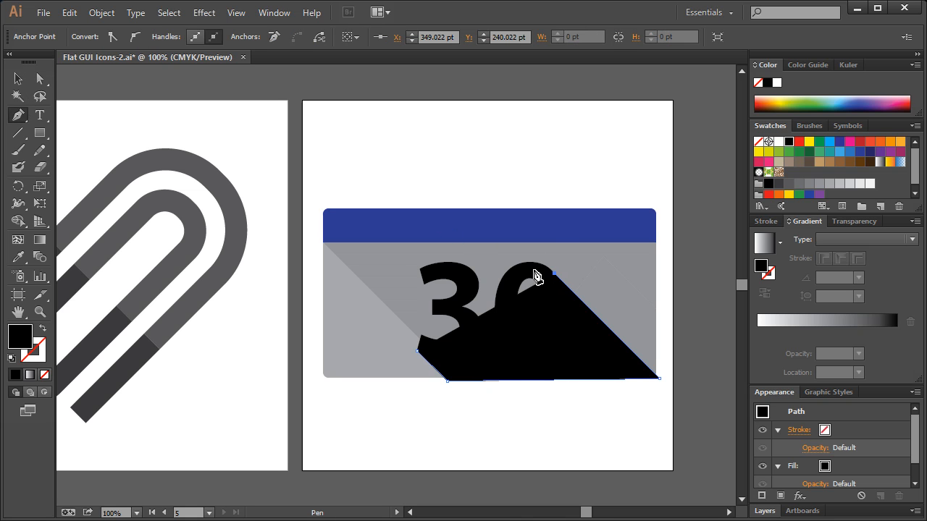
left_click_drag(516, 275, 510, 290)
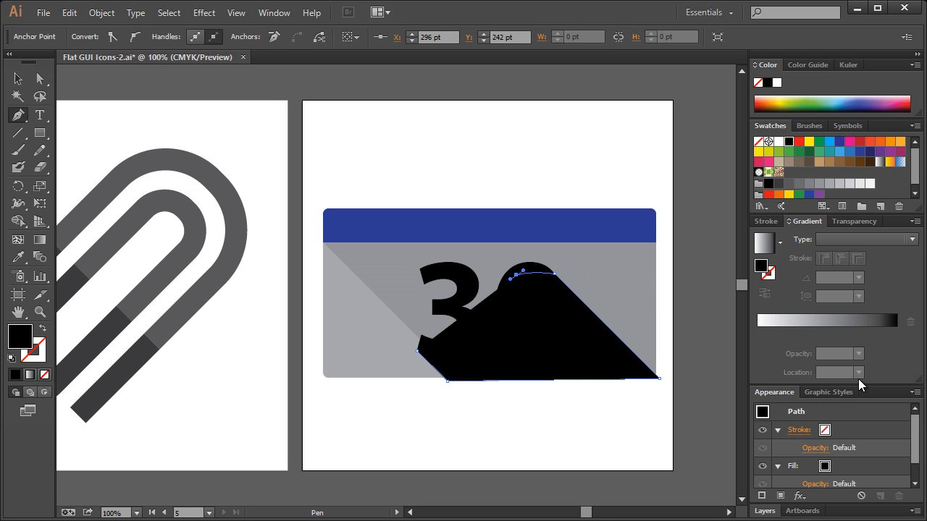
Set the opacity of the shadow shape to 30%.
left_click(855, 224)
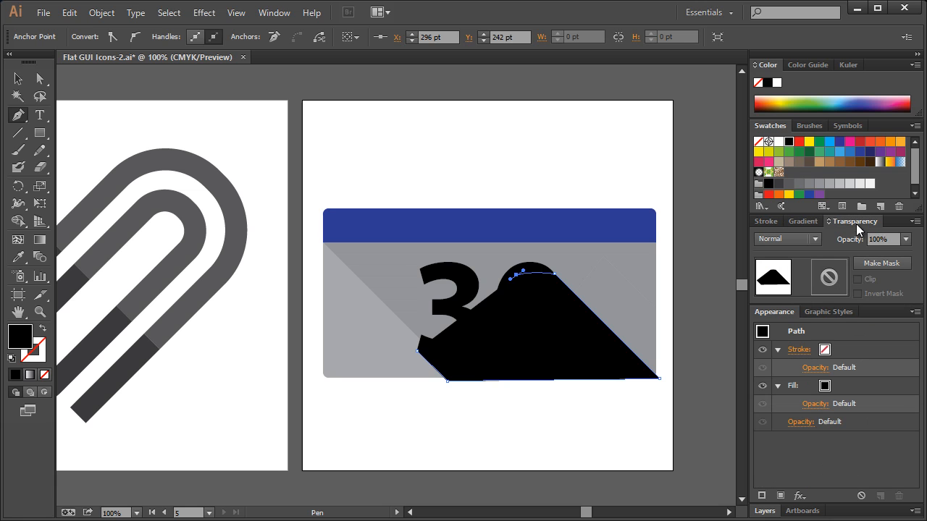
left_click(905, 239)
left_click(894, 303)
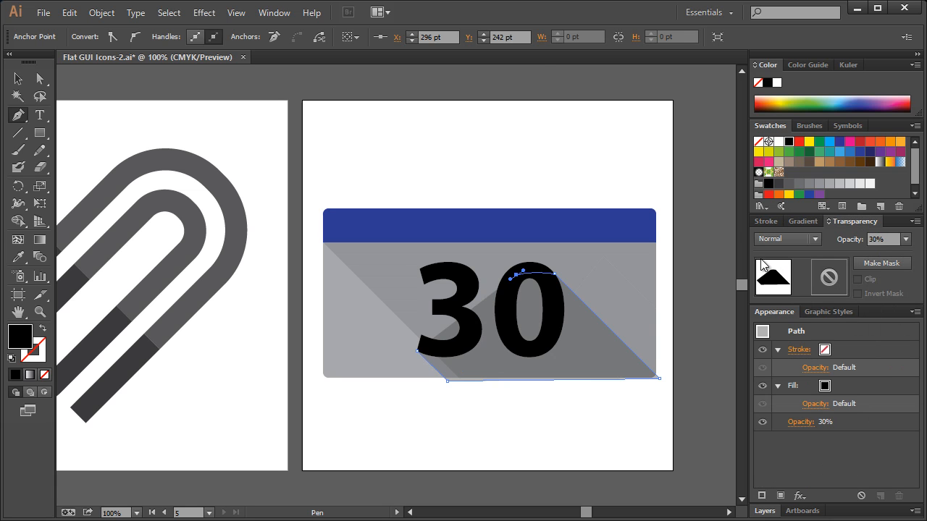
Continue the shadow path down the left of the 0, up to the 3 and along its strokes, closing it at the starting point.
left_click(504, 304)
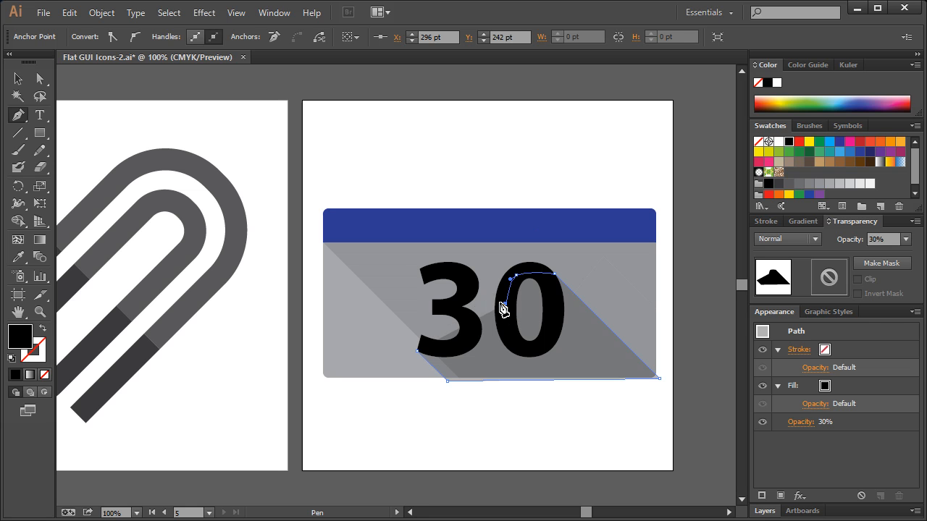
left_click(471, 269)
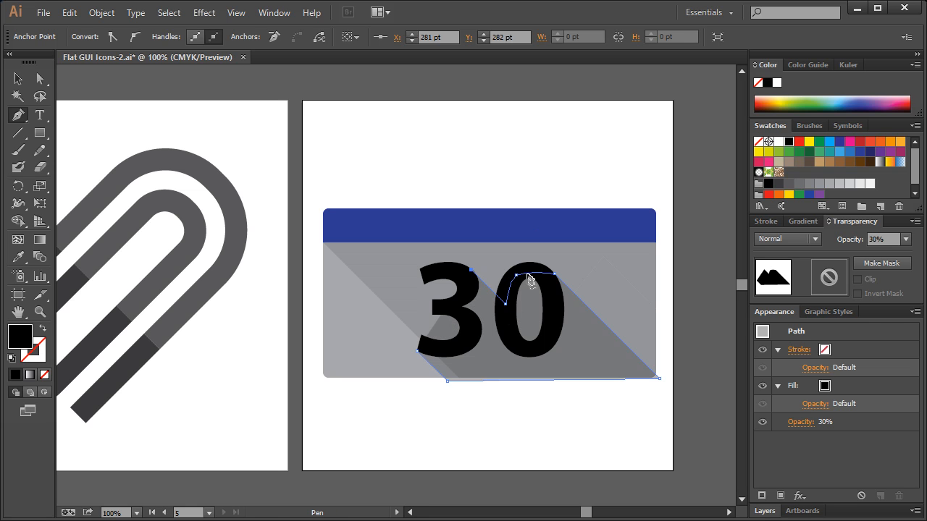
left_click(467, 292)
left_click(450, 309)
left_click(469, 322)
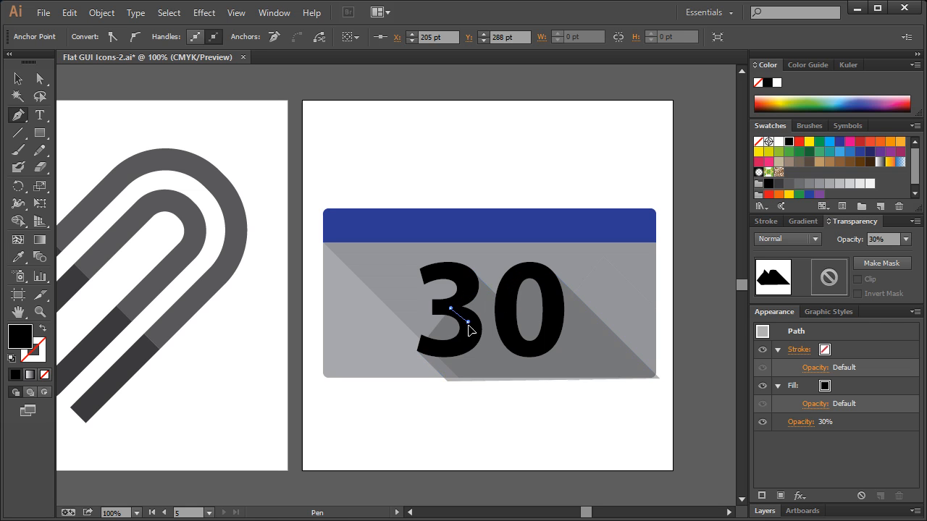
left_click(469, 339)
left_click(464, 348)
left_click(437, 354)
left_click(418, 351)
left_click(18, 79)
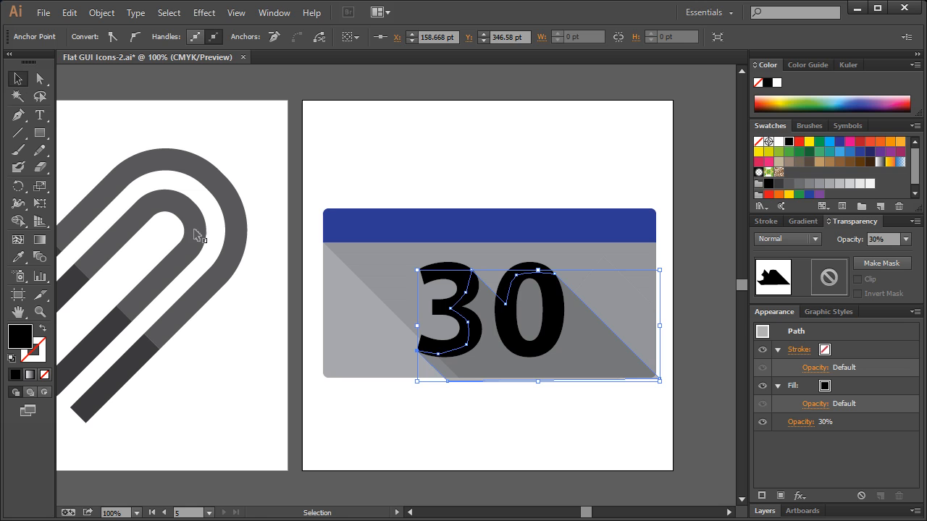
Move the 30 up clear of the calendar and use the shadow shape to divide the objects below it.
left_click(451, 274)
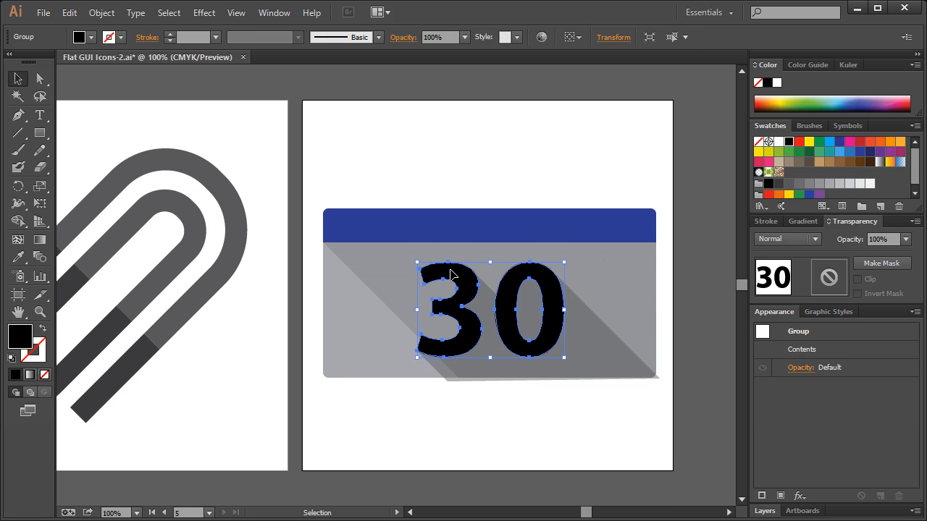
left_click_drag(448, 275, 448, 109)
left_click(512, 332)
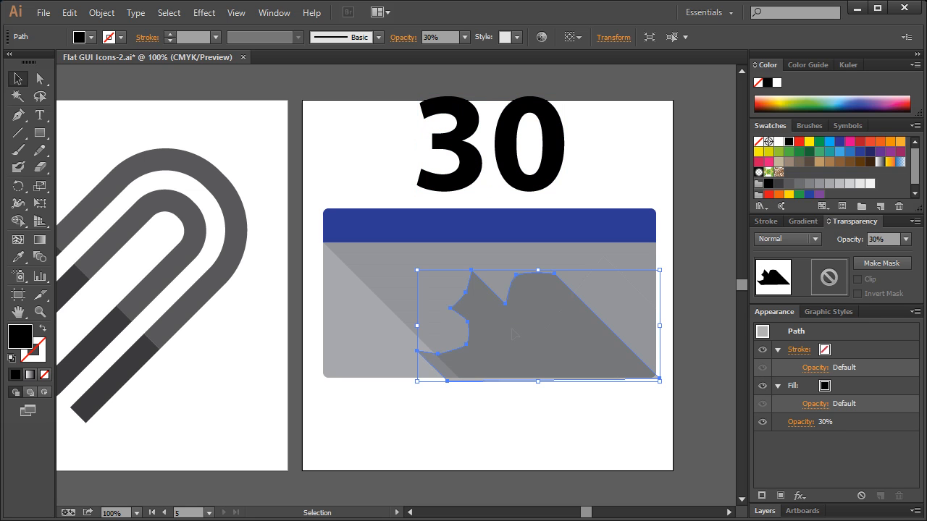
left_click(101, 12)
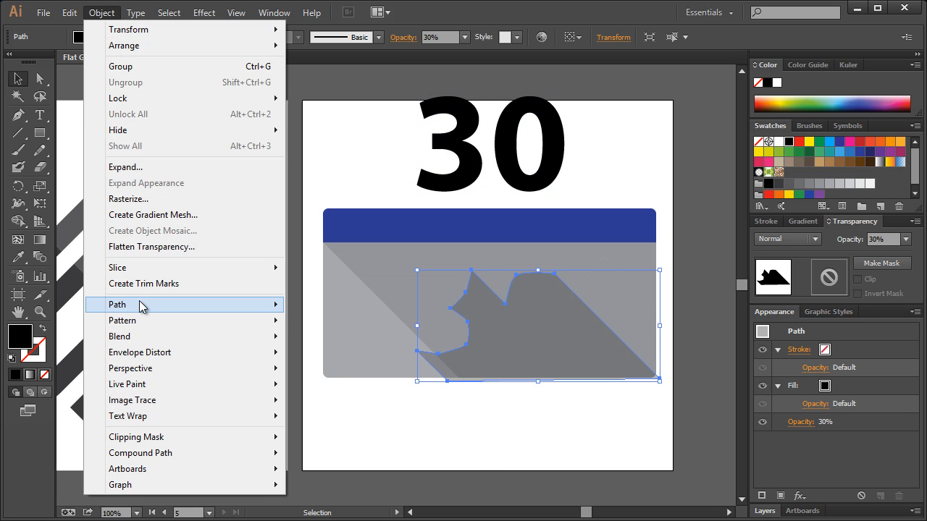
mouse_move(170, 305)
left_click(335, 432)
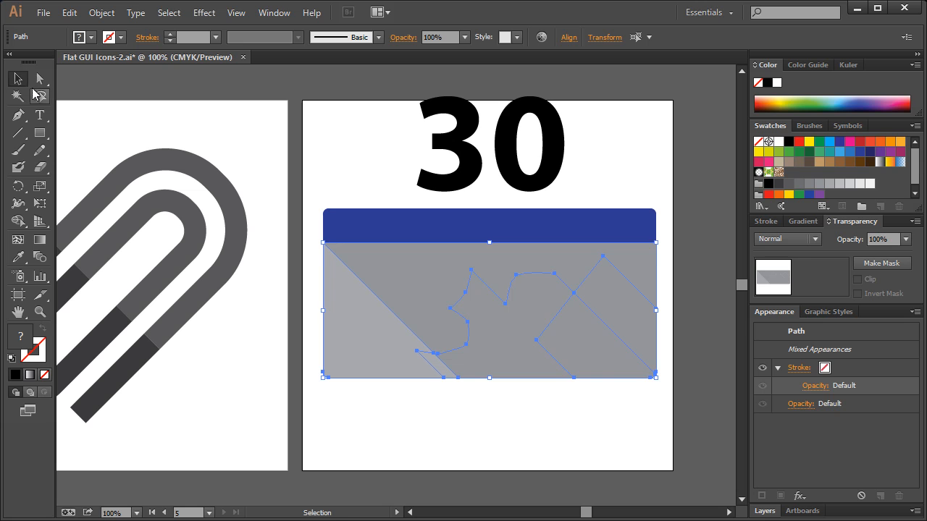
Fill the divided shadow pieces on the darker grey part of the calendar body with the next darker grey swatch.
left_click(40, 78)
left_click(612, 429)
left_click(539, 324)
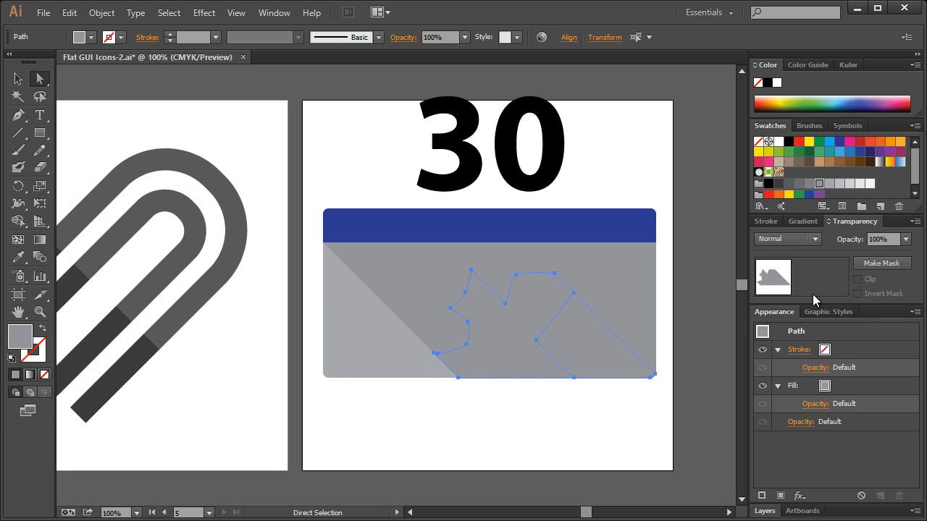
left_click(809, 184)
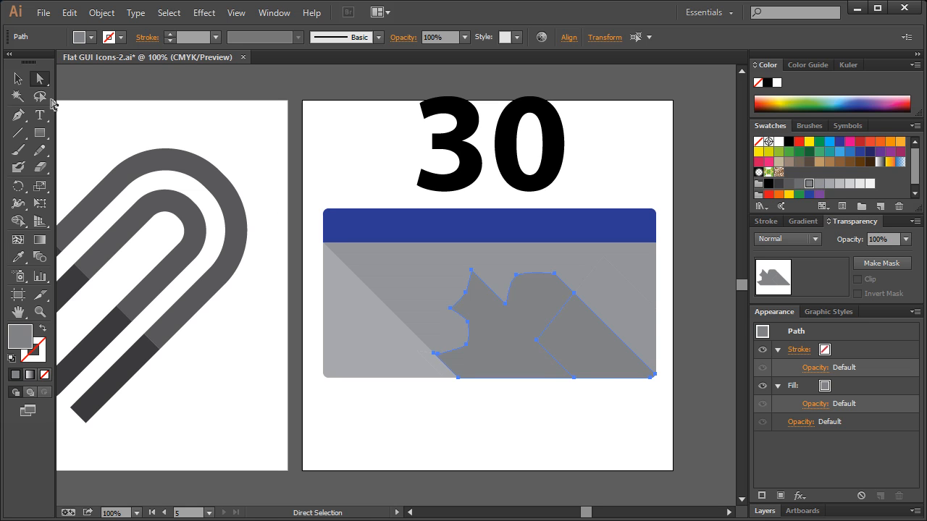
left_click(17, 79)
left_click(380, 152)
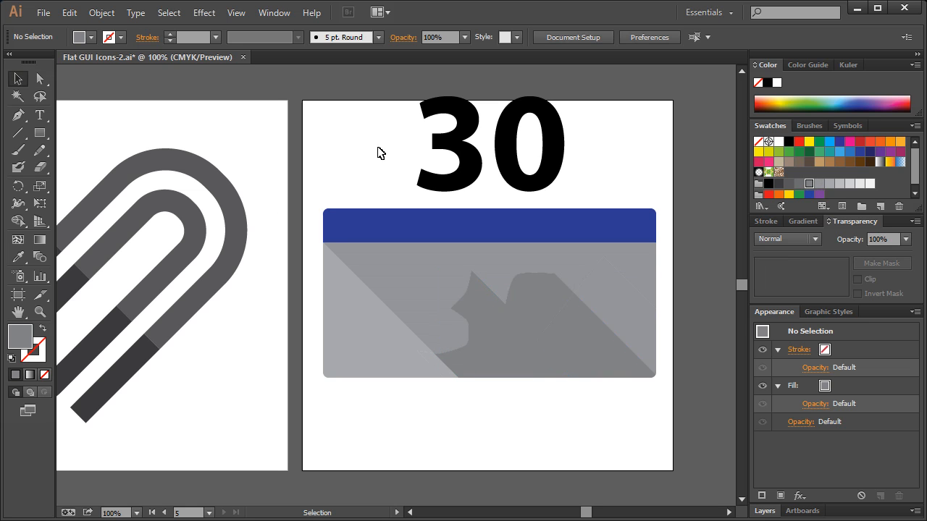
Match the small shadow sliver on the light grey area to the calendar body's darker grey using the Eyedropper.
left_click(442, 370)
left_click(18, 257)
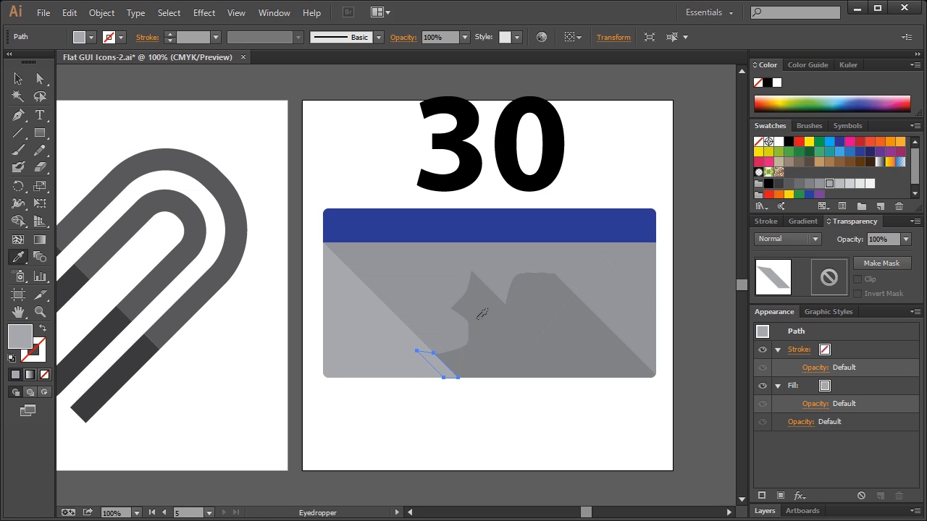
left_click(411, 304)
Move the 30 straight down, back onto the calendar body over its shadow, and deselect it.
left_click(18, 78)
left_click(477, 145)
left_click_drag(464, 149, 461, 315)
left_click(710, 280)
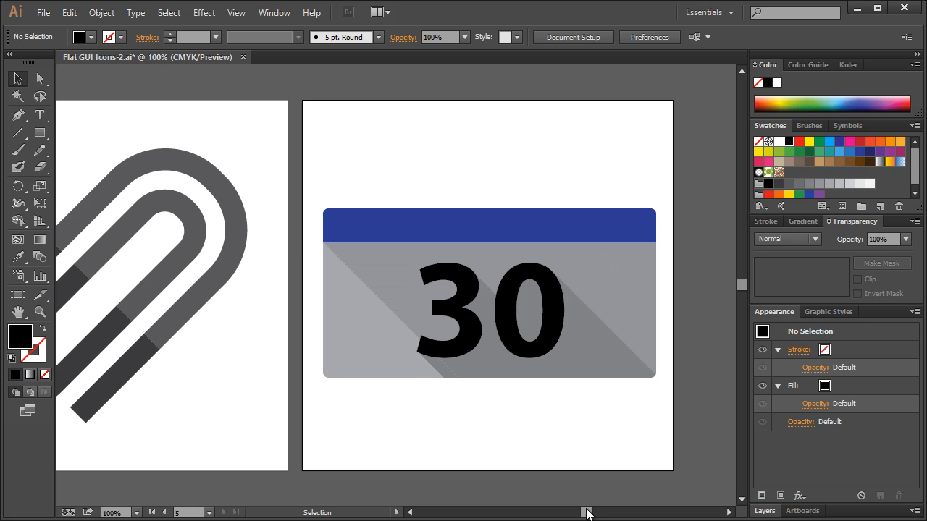
Zoom out to 25% and review all five icon artboards side by side.
left_click_drag(587, 513, 579, 513)
left_click(40, 312)
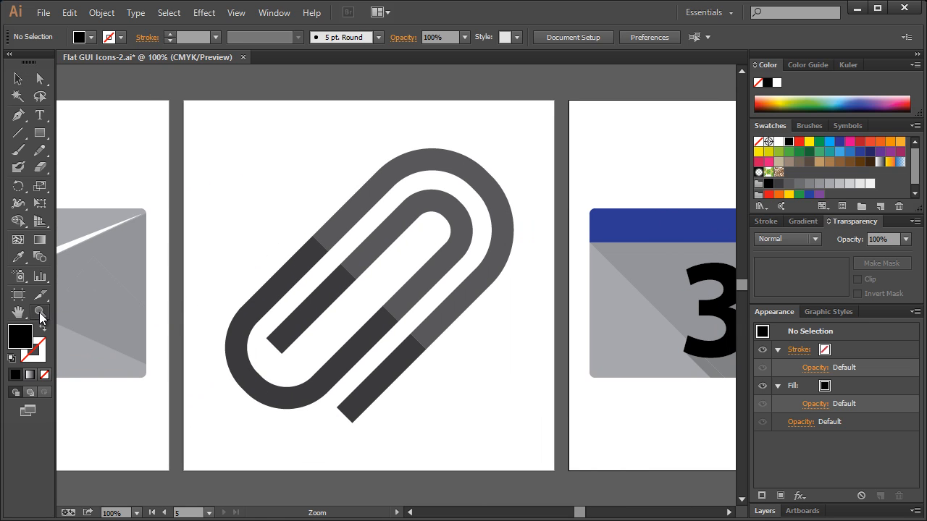
right_click(218, 276)
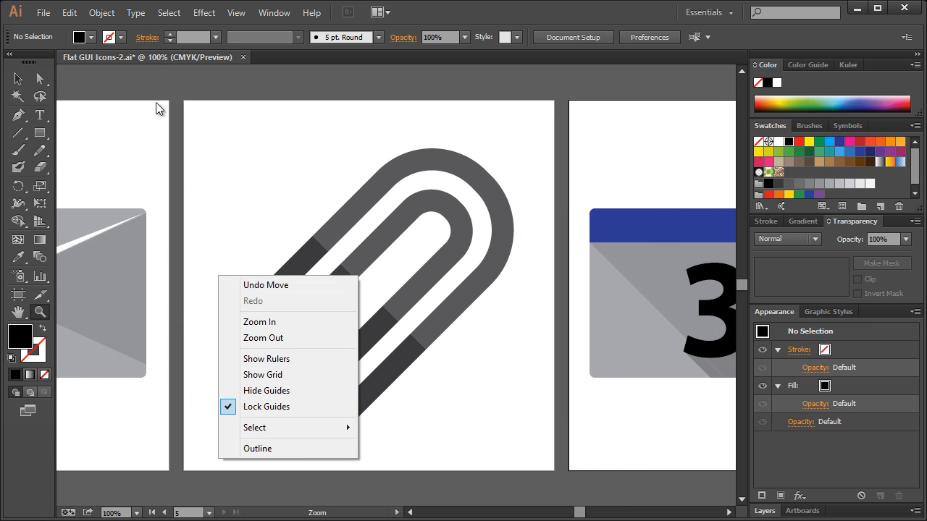
left_click(19, 78)
left_click(39, 311)
right_click(165, 92)
left_click(208, 153)
right_click(204, 109)
left_click(239, 170)
right_click(242, 124)
left_click(268, 184)
right_click(278, 110)
left_click(308, 171)
left_click_drag(580, 513, 571, 514)
left_click(18, 80)
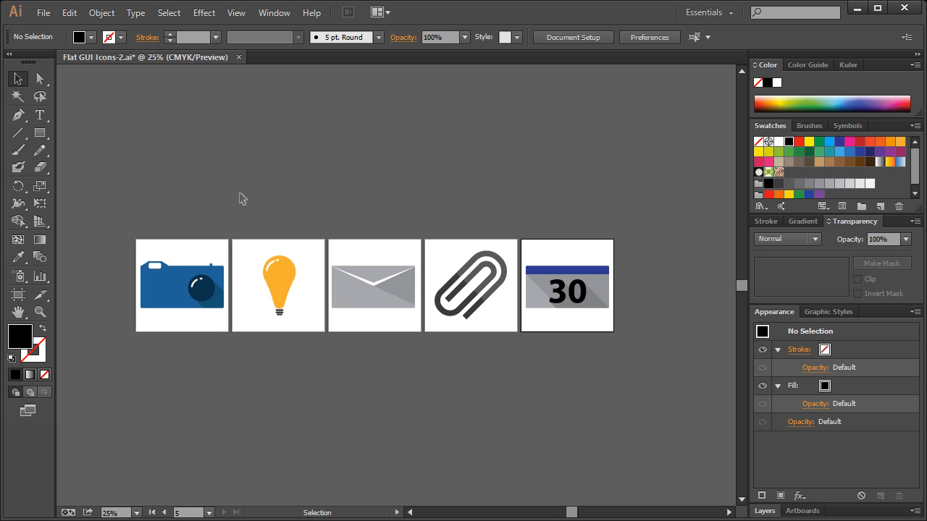